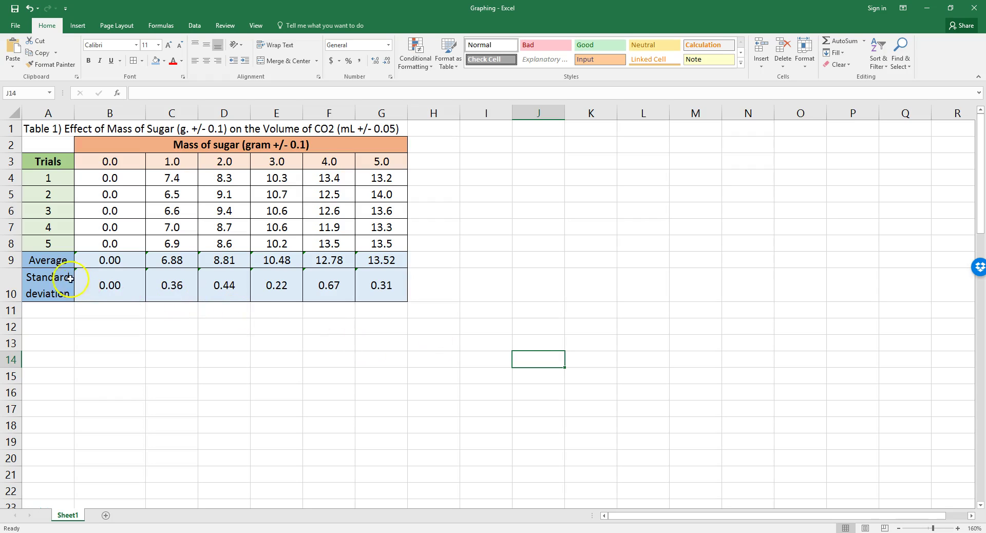
Step: Copy the Mass of sugar (gram +/- 0.1) heading into J2 and autofit column J
left_click_drag(51, 262, 385, 285)
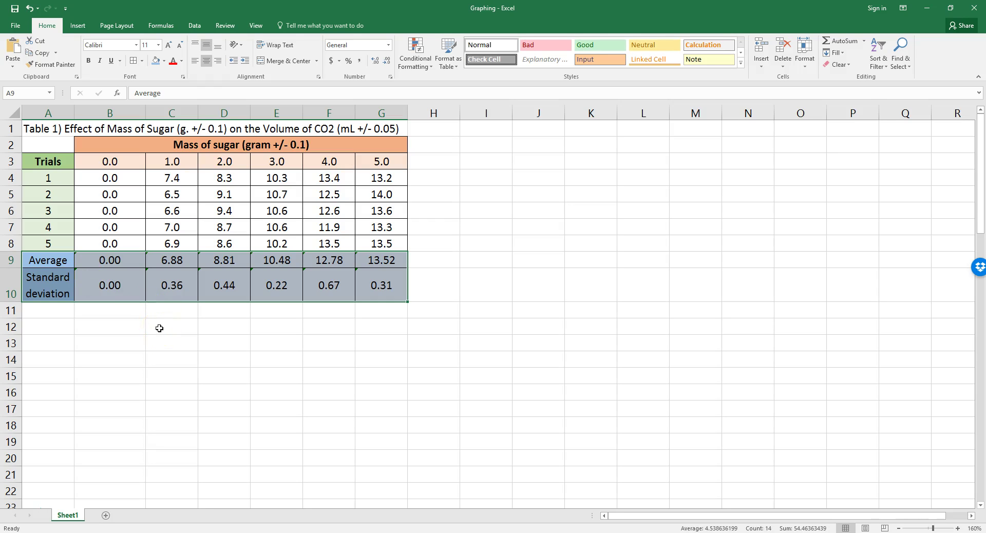
left_click_drag(62, 260, 376, 260)
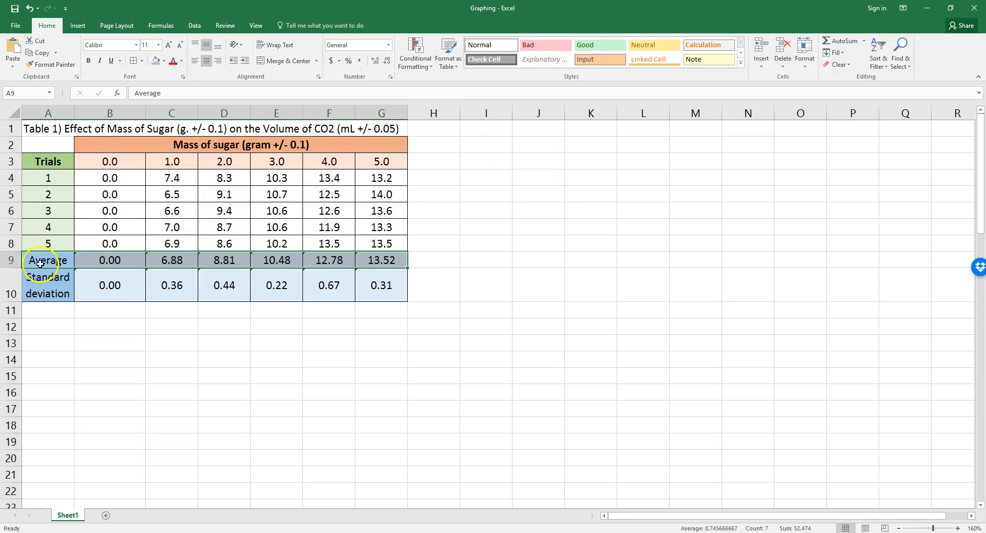
left_click_drag(37, 260, 378, 260)
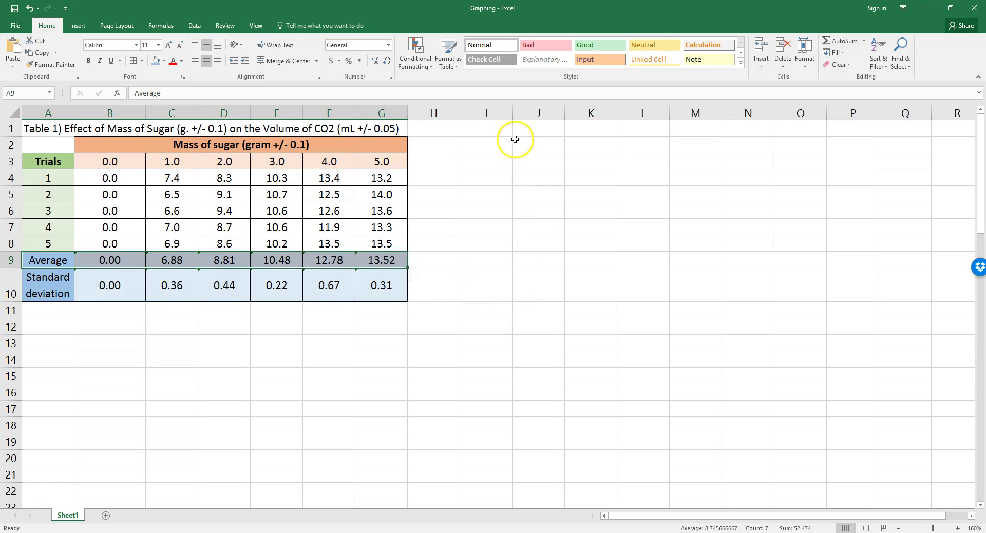
left_click(500, 129)
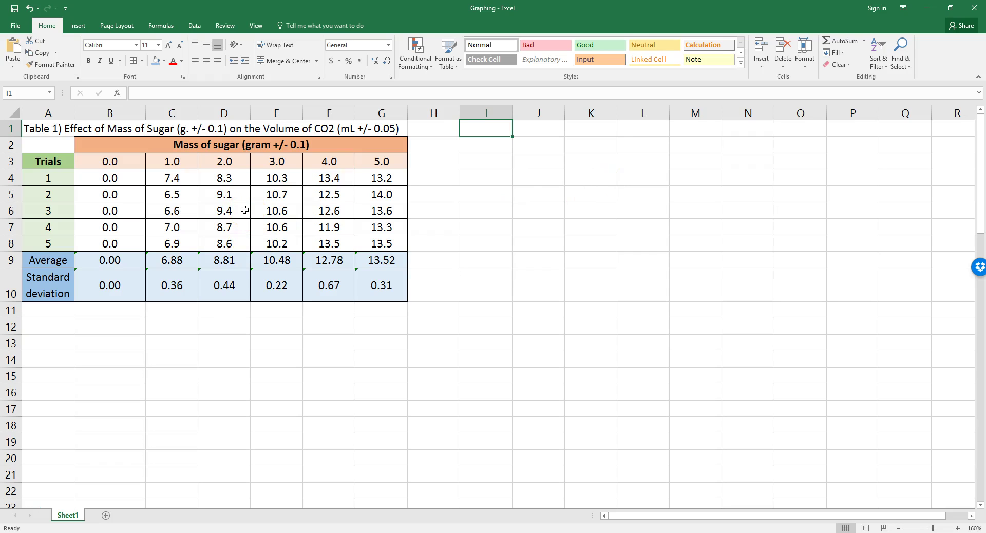
left_click(176, 144)
double_click(173, 145)
left_click_drag(172, 145, 326, 150)
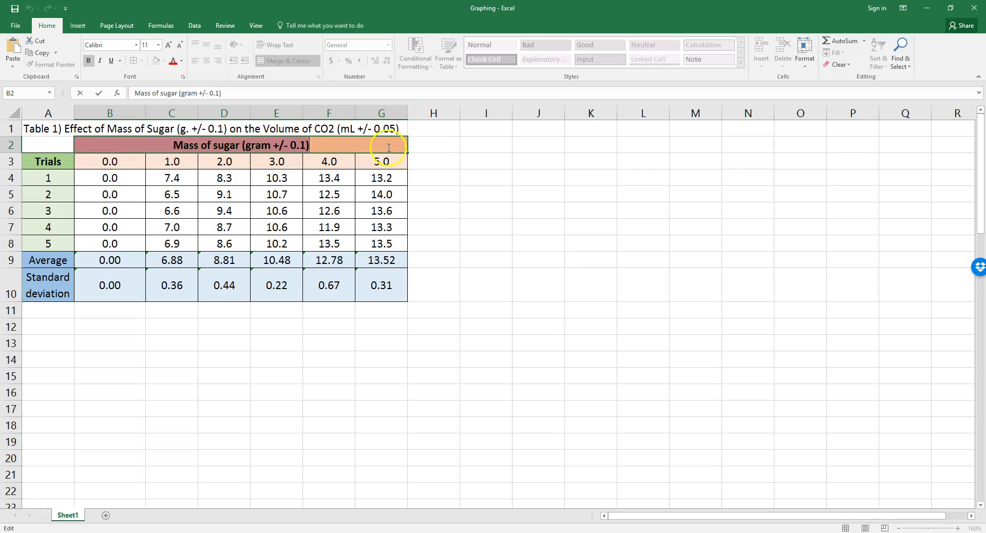
left_click(536, 146)
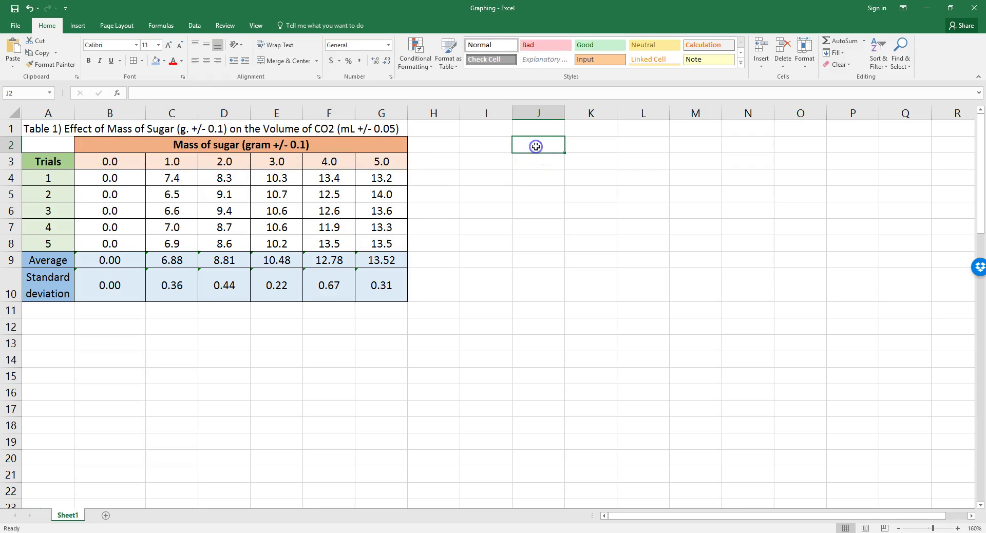
type("Mass of sugar (gram +/- 0.1)")
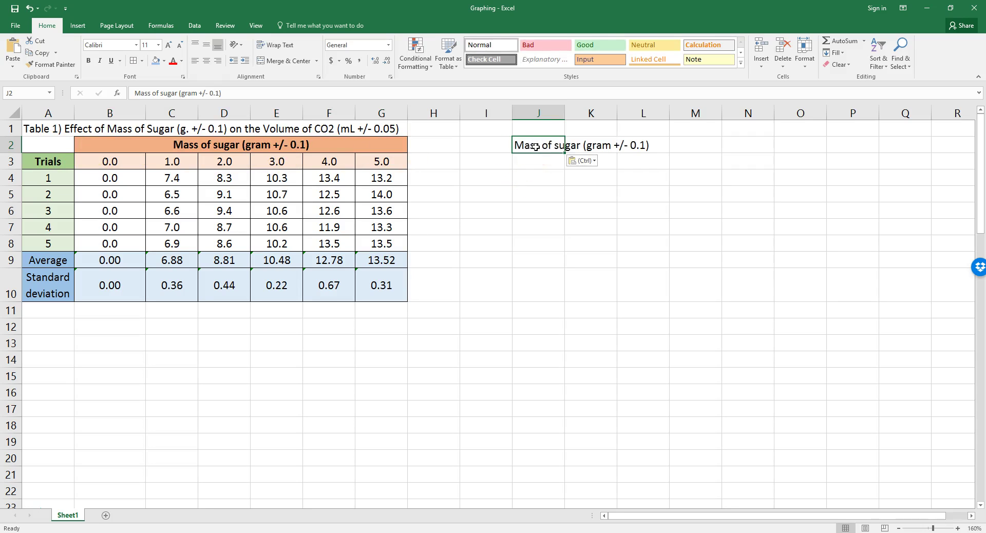
double_click(565, 113)
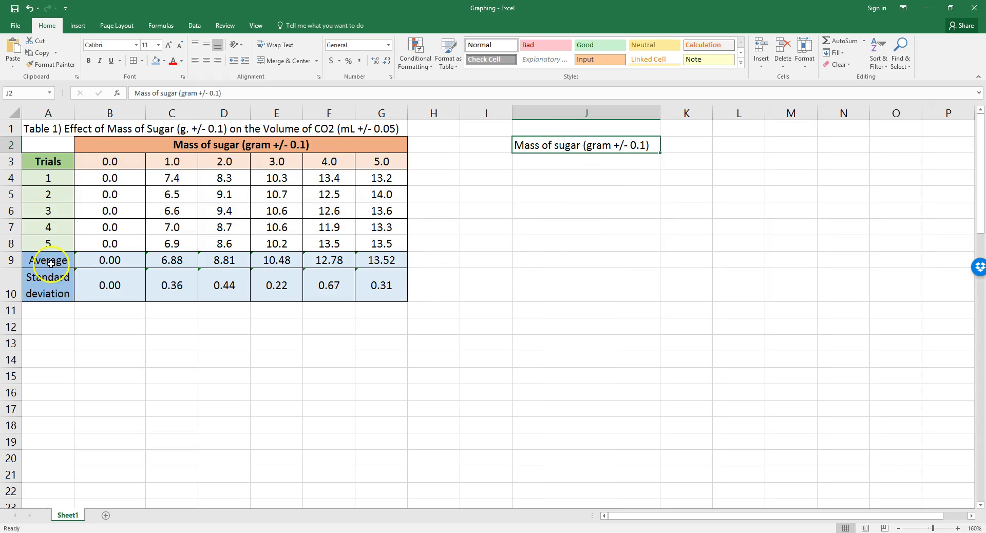
Step: Head K2 'Average Volume of CO2 (mL +/- 0.05)' using the title's wording, then autofit column K
left_click(263, 129)
double_click(263, 129)
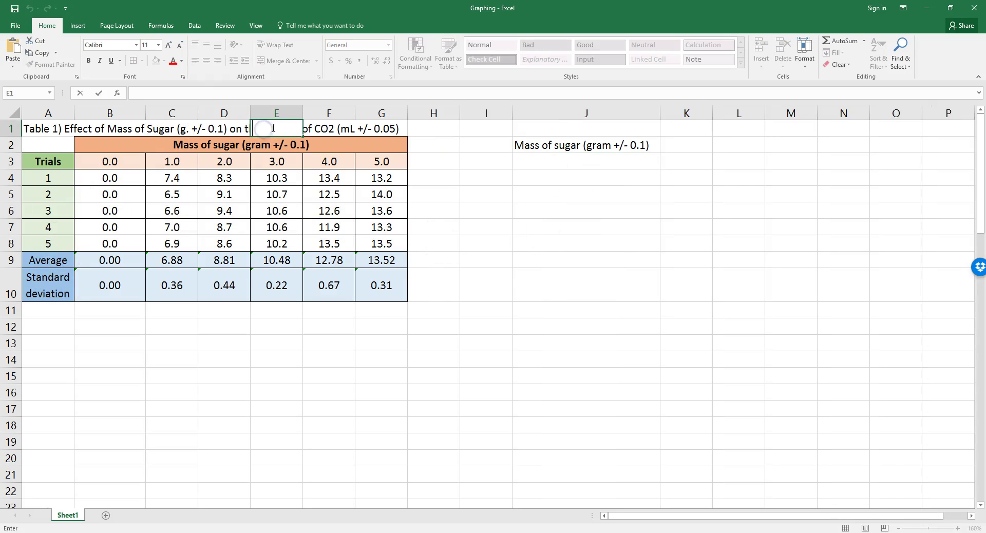
double_click(58, 129)
left_click_drag(275, 138, 403, 126)
key("ctrl+c")
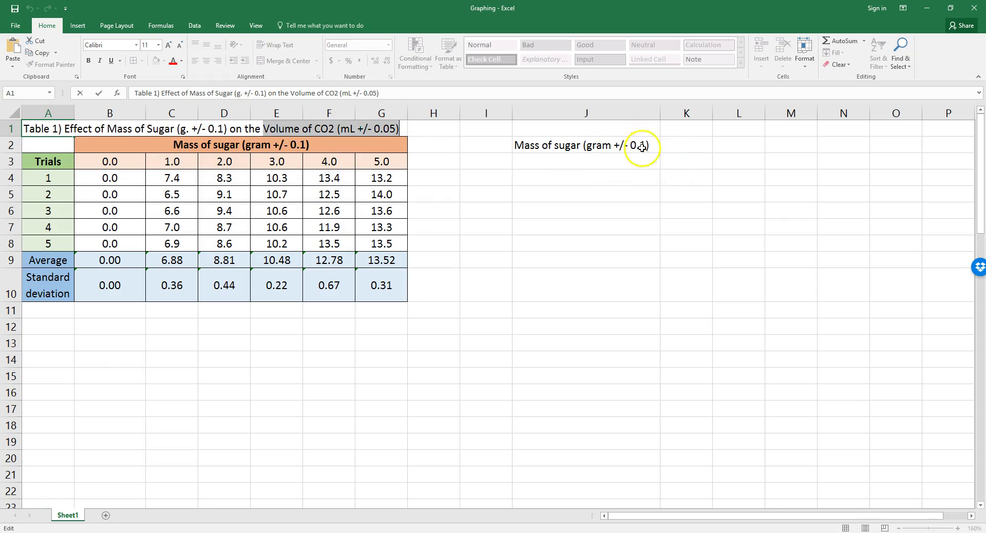
left_click(686, 144)
type("Ave")
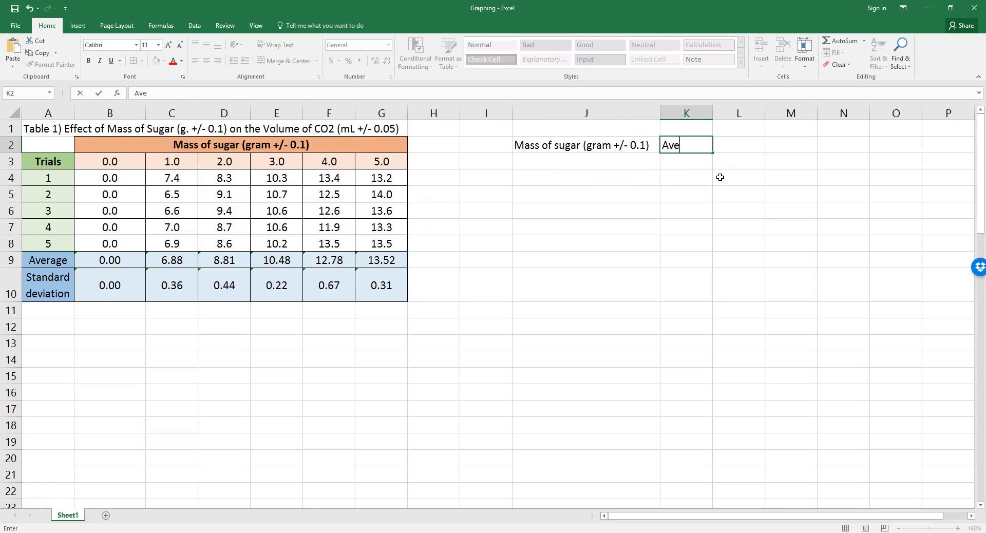
type("rage")
key("ctrl+v")
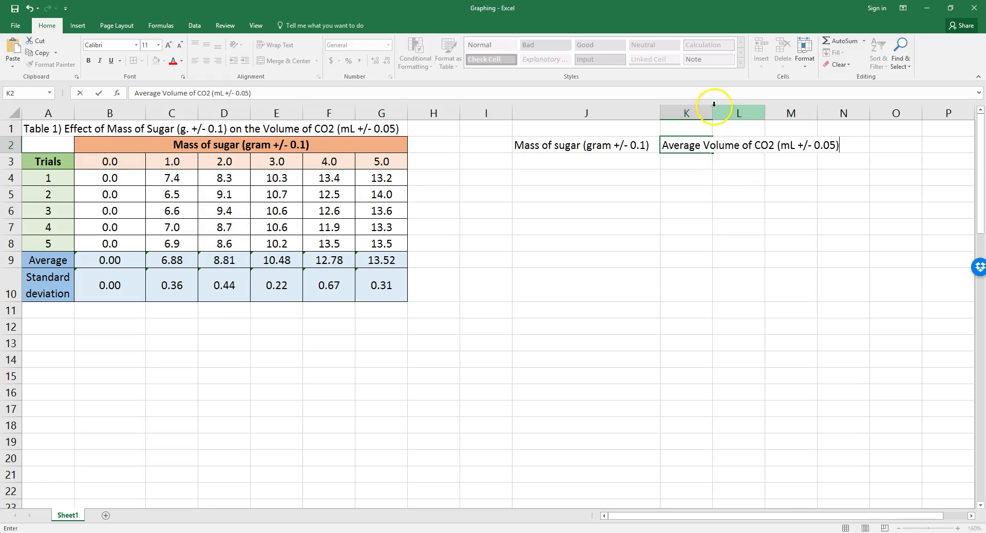
left_click(714, 123)
double_click(713, 121)
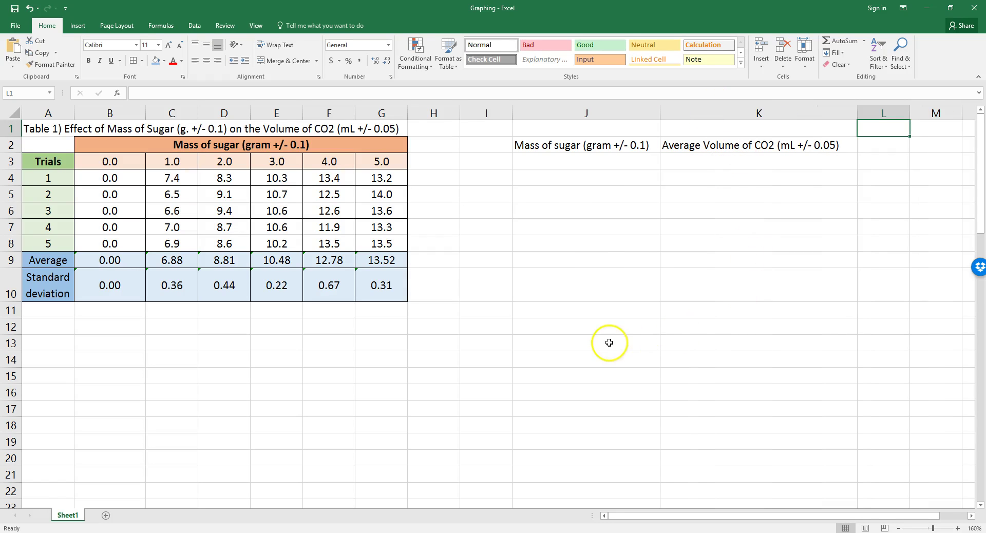
Step: Enter sugar masses 0 and 1 in J3:J4
left_click(557, 164)
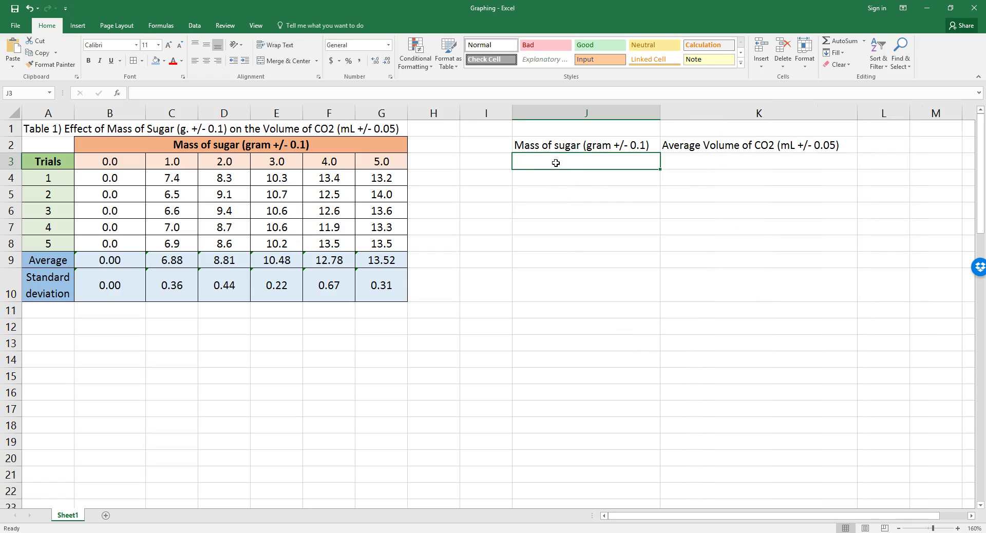
type("0")
key("Return")
type("1")
key("Return")
Step: Extend the masses down to 5.0 and set their fill colour to No Fill
left_click_drag(556, 163, 669, 266)
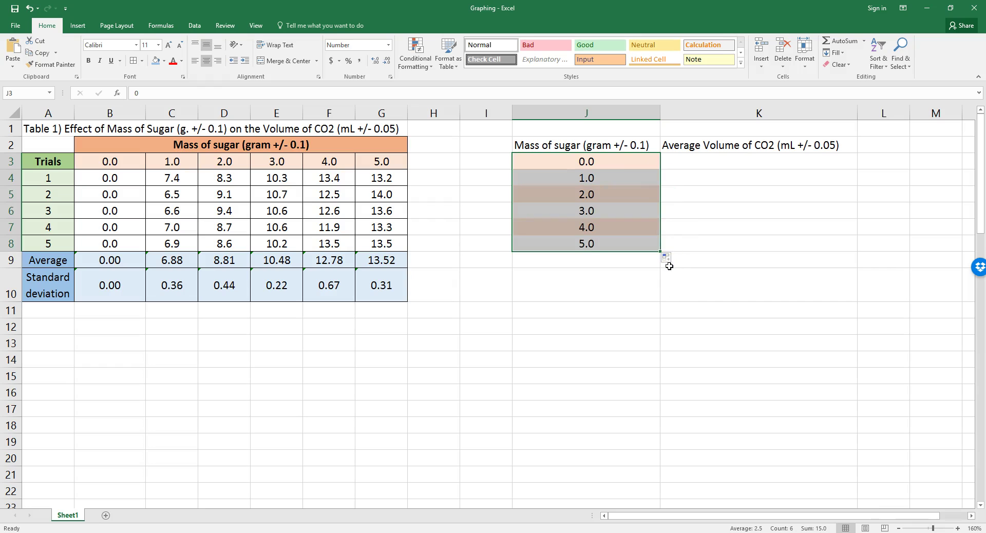
left_click(163, 60)
left_click(178, 154)
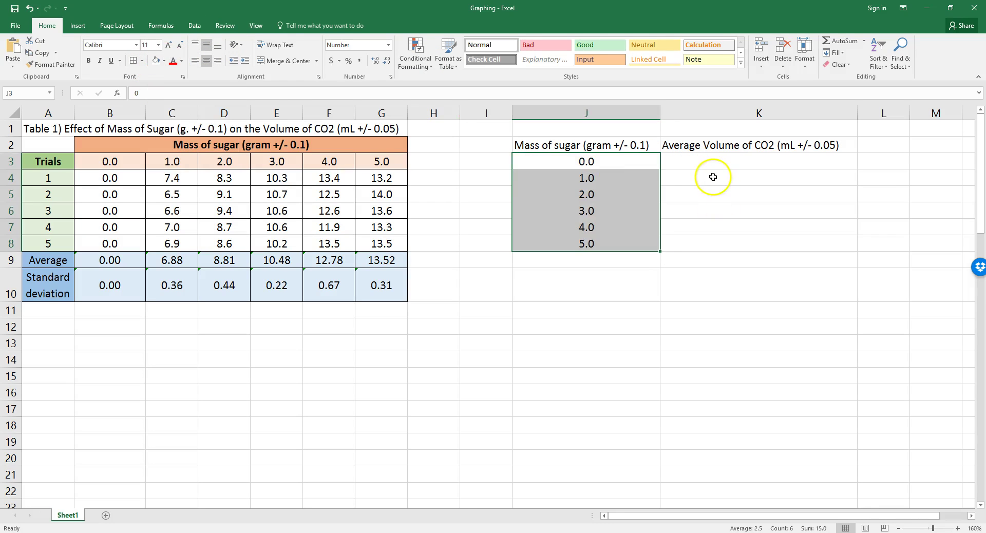
Step: Apply All Borders to the J2:K8 table, redoing it after an oversized selection
left_click(713, 177)
left_click_drag(624, 146, 710, 256)
left_click(135, 61)
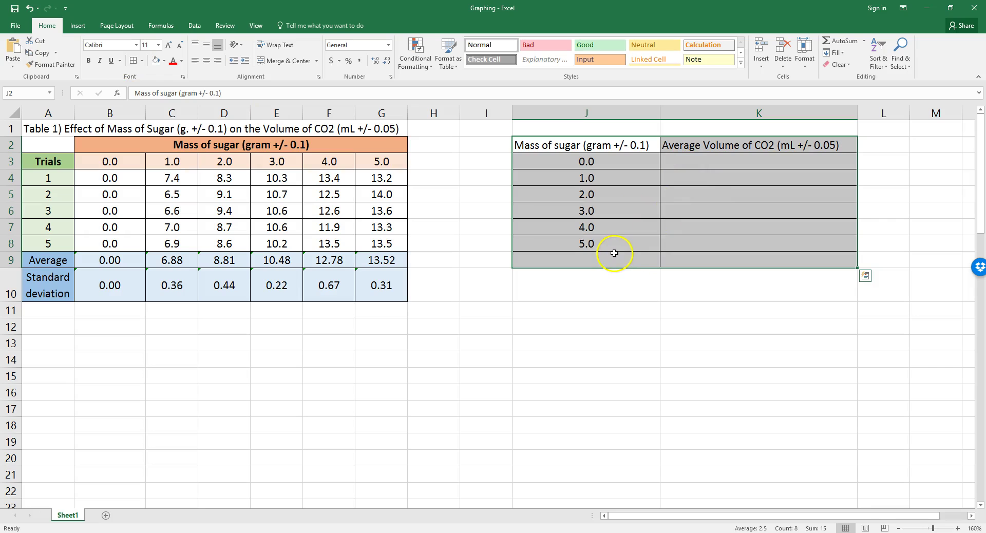
key("ctrl+z")
left_click_drag(589, 146, 695, 246)
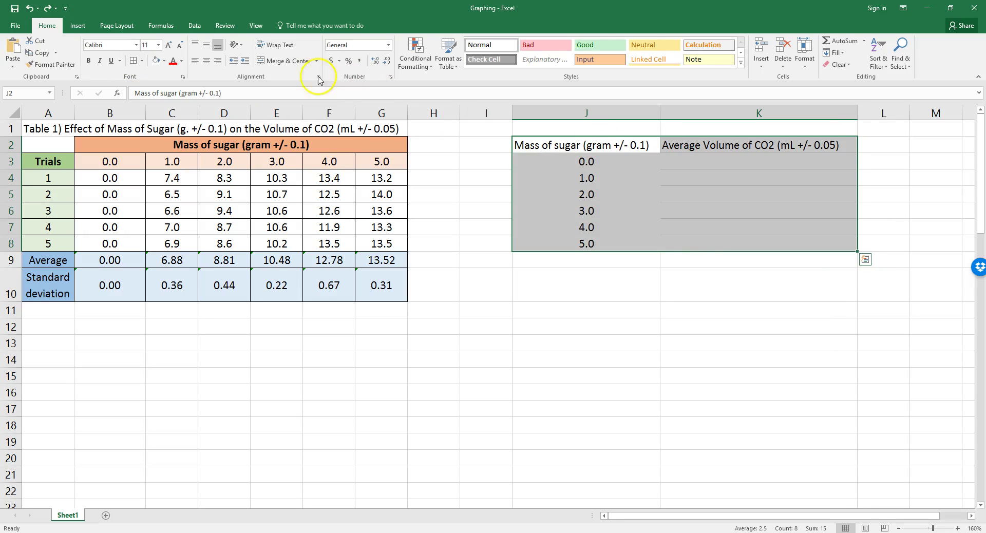
left_click(135, 61)
Step: Link K3 and K4 to the B9 and C9 averages, showing 0.00 and 6.88
left_click(689, 162)
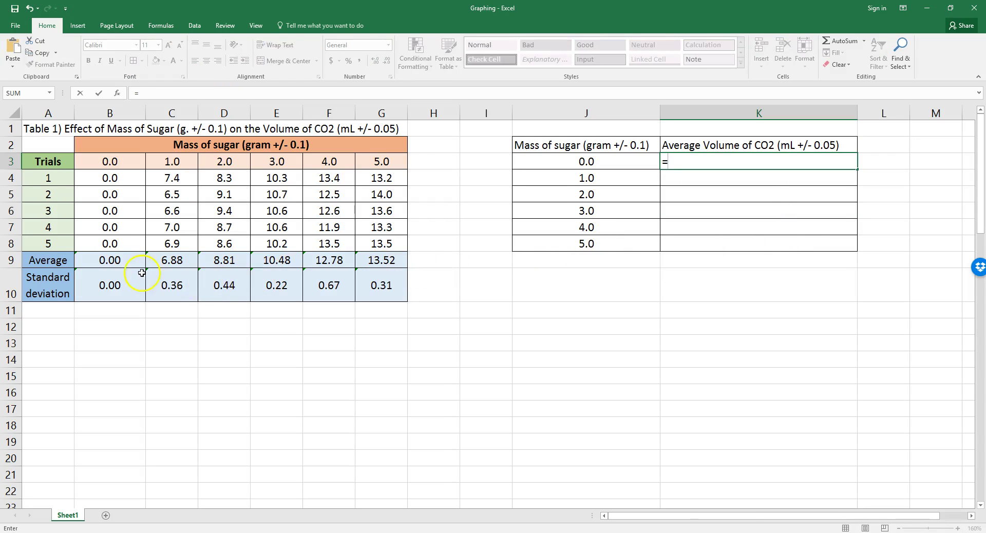
left_click(118, 262)
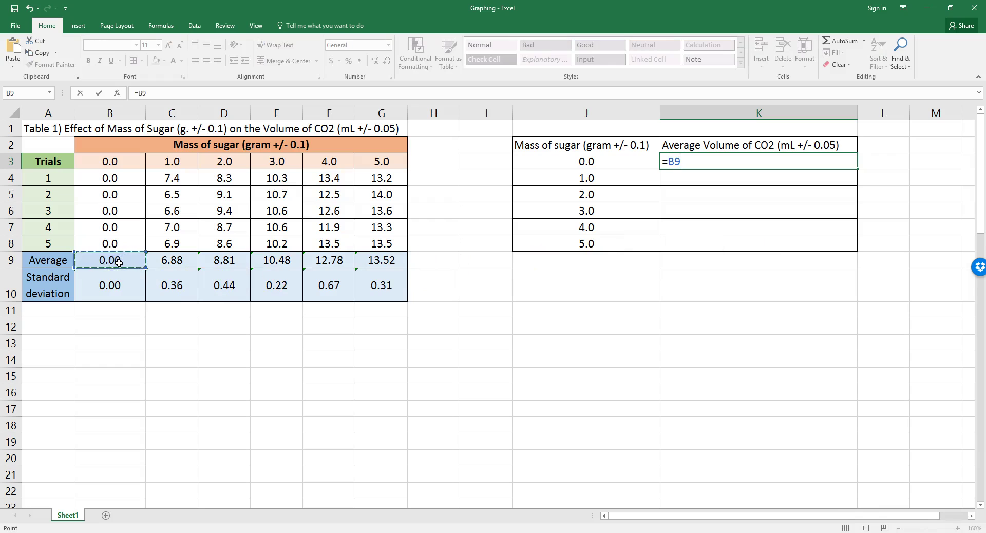
key("Return")
left_click(171, 257)
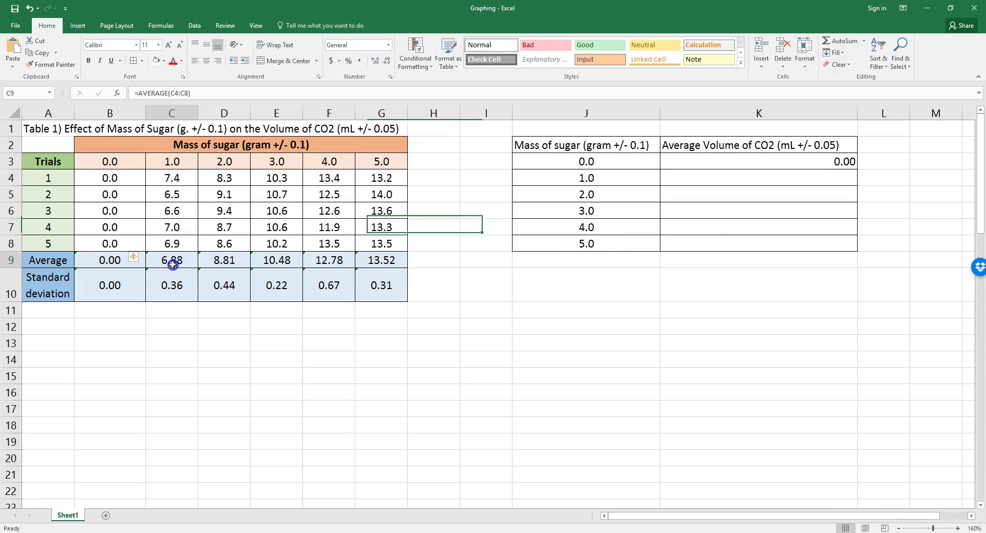
left_click(755, 184)
type("=")
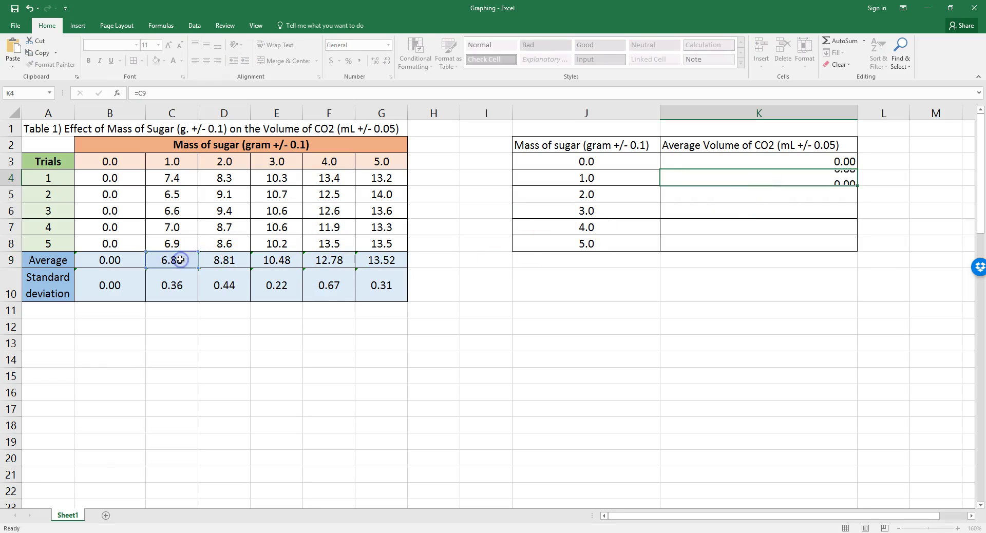
left_click(180, 260)
key("Return")
Step: Link K5:K8 to the D9:G9 averages, showing 8.81, 10.48, 12.78 and 13.52
type("=")
left_click(228, 260)
key("Return")
type("=")
left_click(267, 262)
key("Return")
type("=")
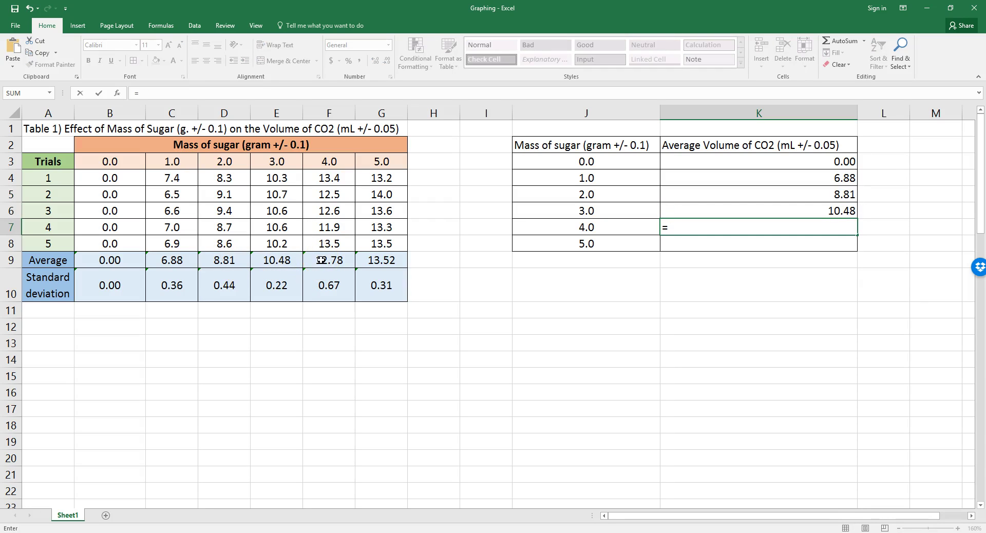
left_click(321, 260)
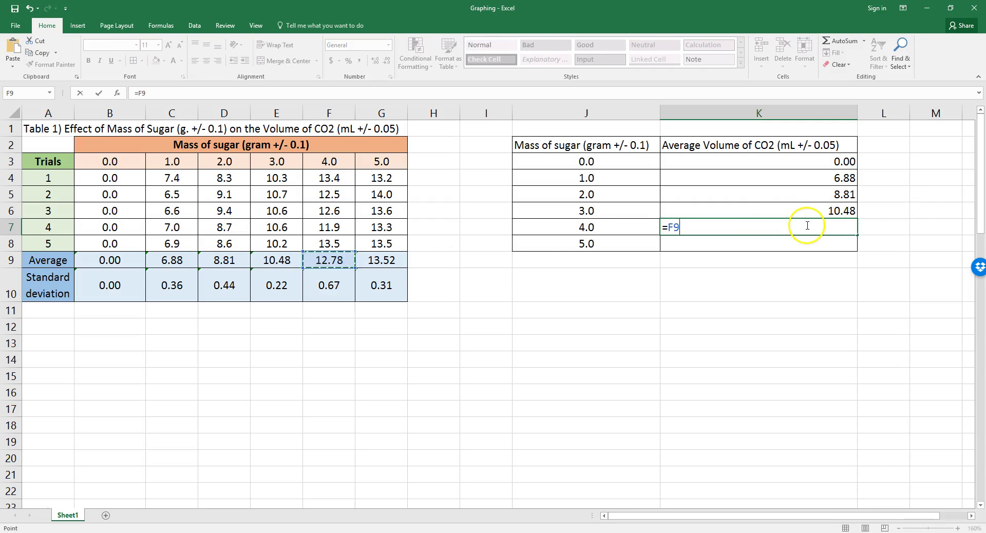
key("Return")
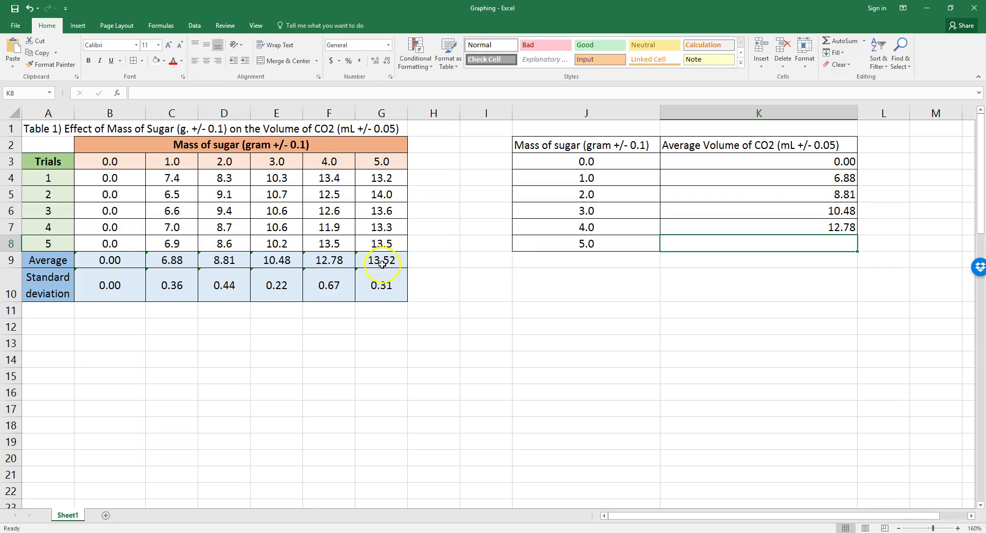
type("=")
left_click(387, 262)
key("Return")
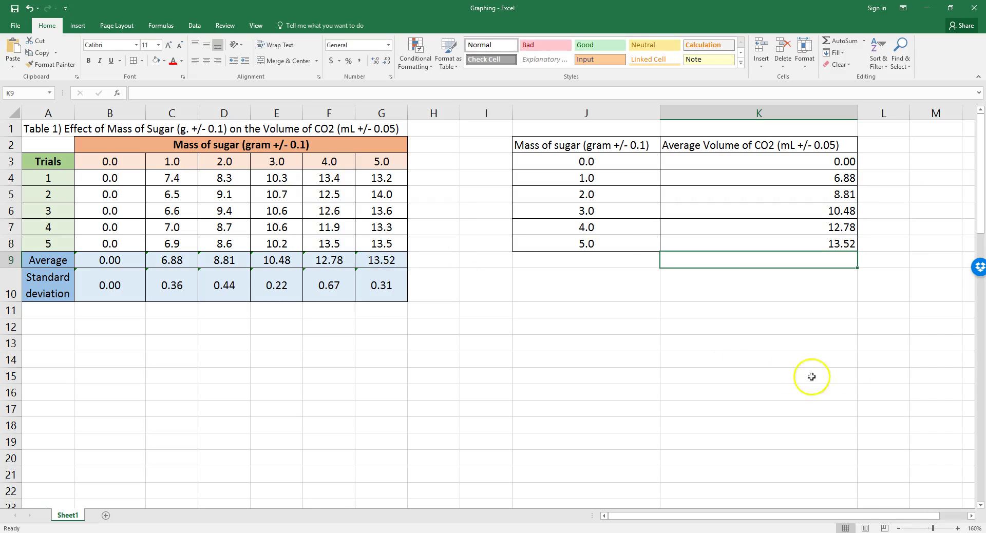
Step: Select the J2:K8 mass and average volume table, headers included, and show the Insert options
left_click_drag(633, 146, 744, 238)
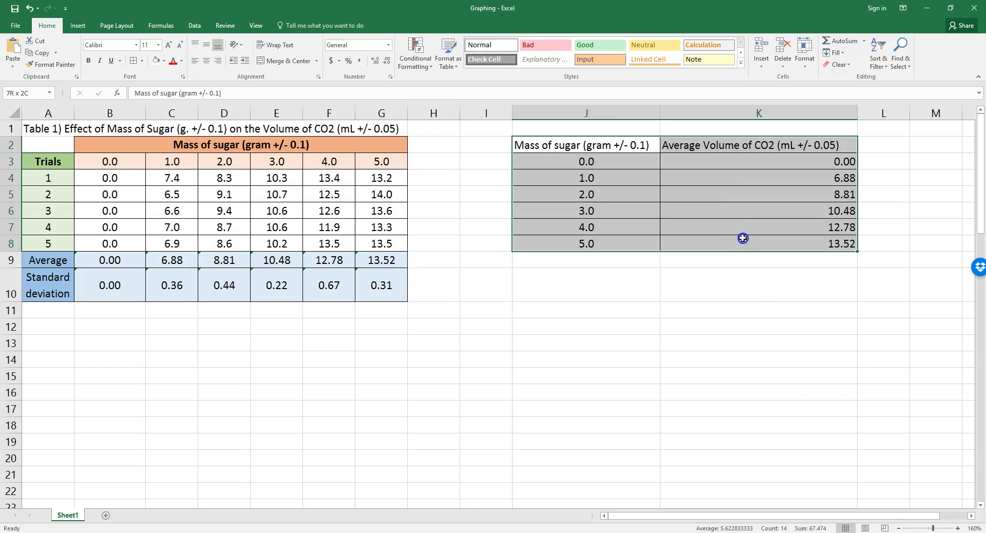
left_click(78, 26)
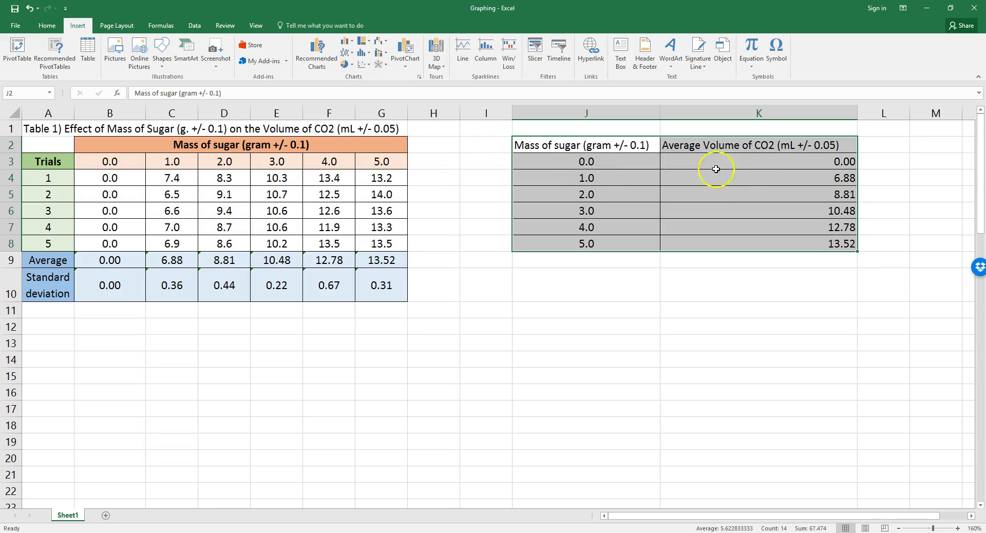
Step: Type the labels Red, White, Green and Blue into J3:J6
left_click(584, 160)
type("Rd")
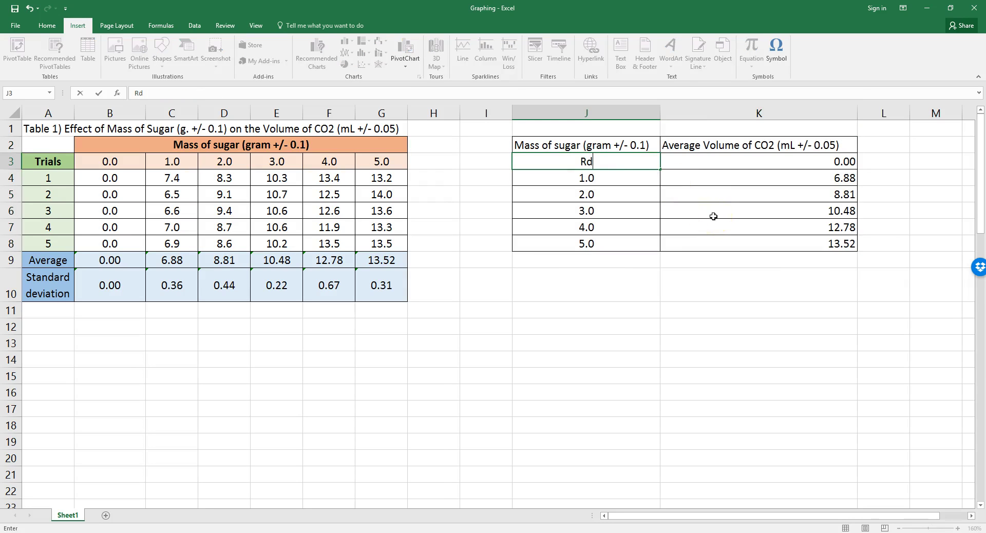
type("d")
key("Return")
type("White")
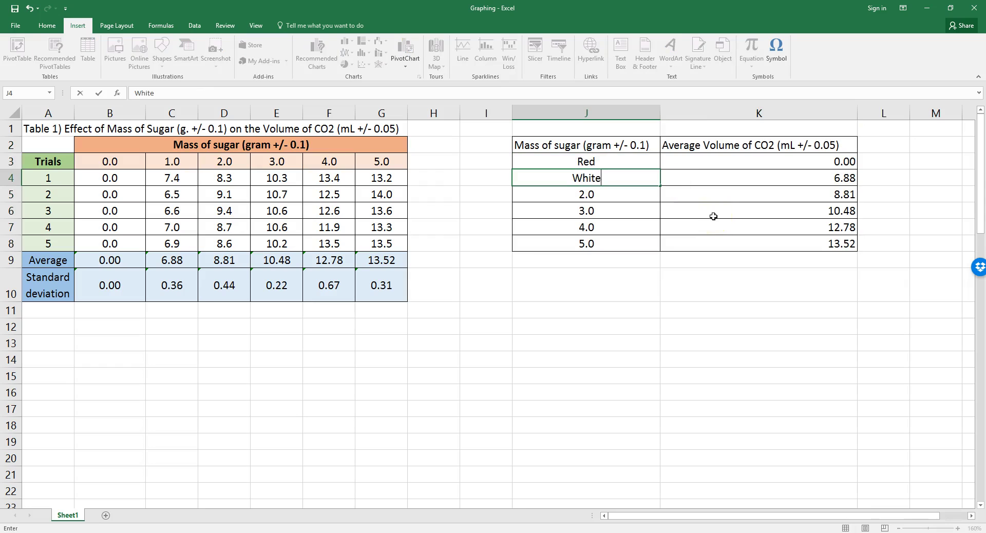
key("Return")
type("Green")
key("Return")
type("Blue")
key("Return")
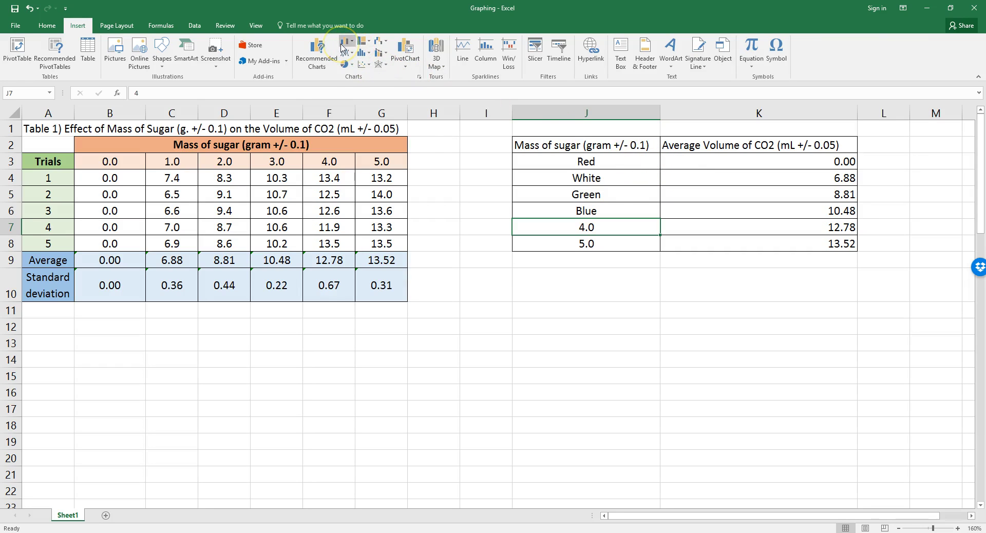
left_click(687, 213)
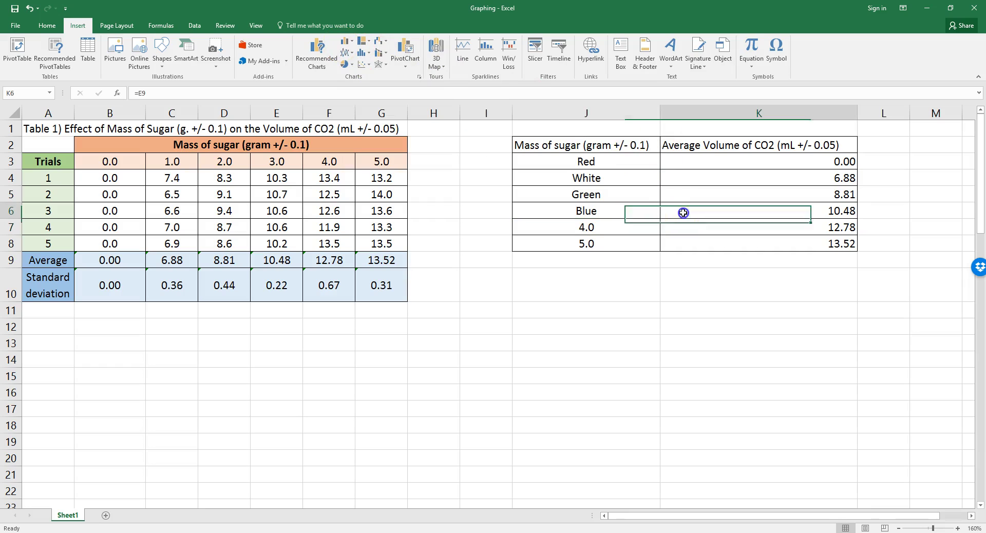
Step: Undo the labels, reselect J2:K8 and insert a plain Scatter chart
key("ctrl+z")
key("ctrl+z")
key("ctrl+z")
key("ctrl+z")
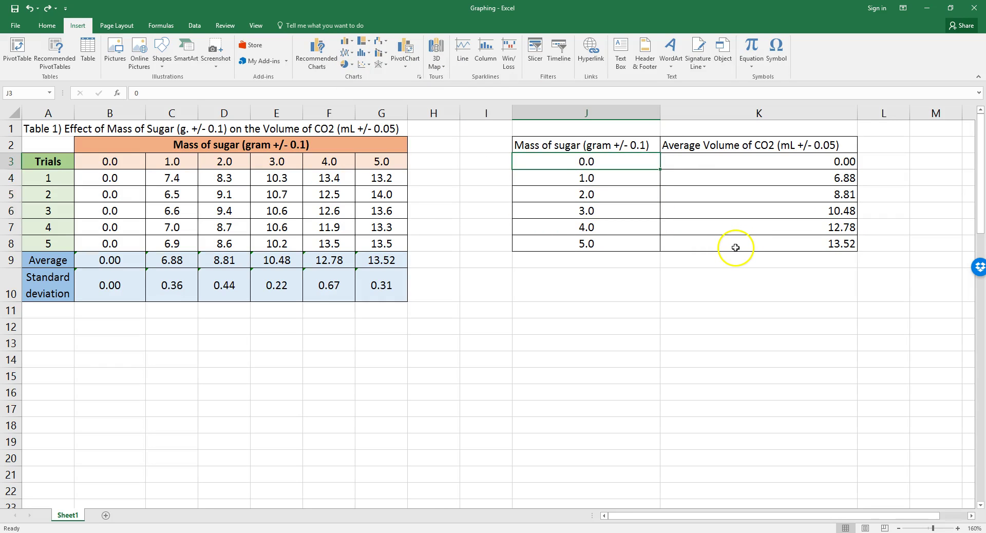
left_click_drag(650, 146, 752, 249)
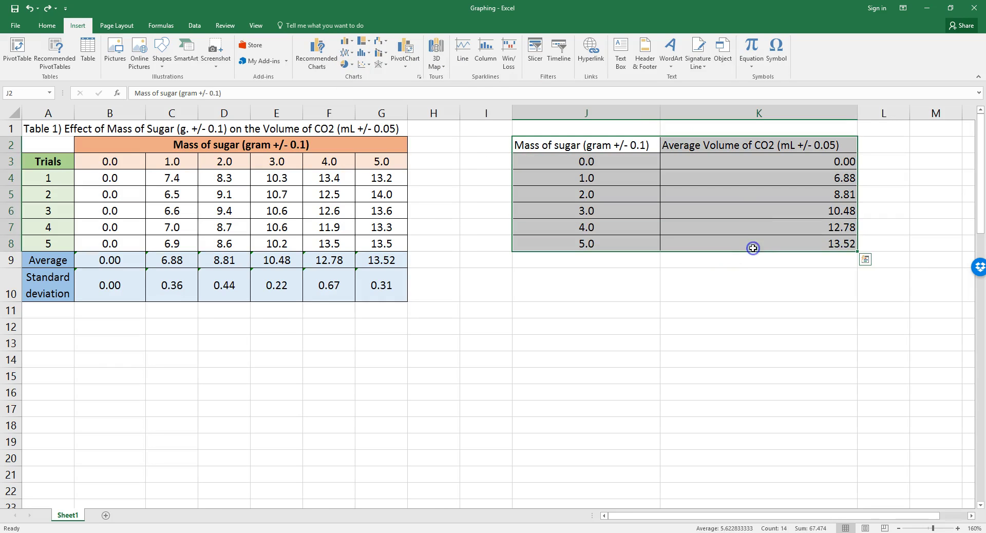
left_click(366, 69)
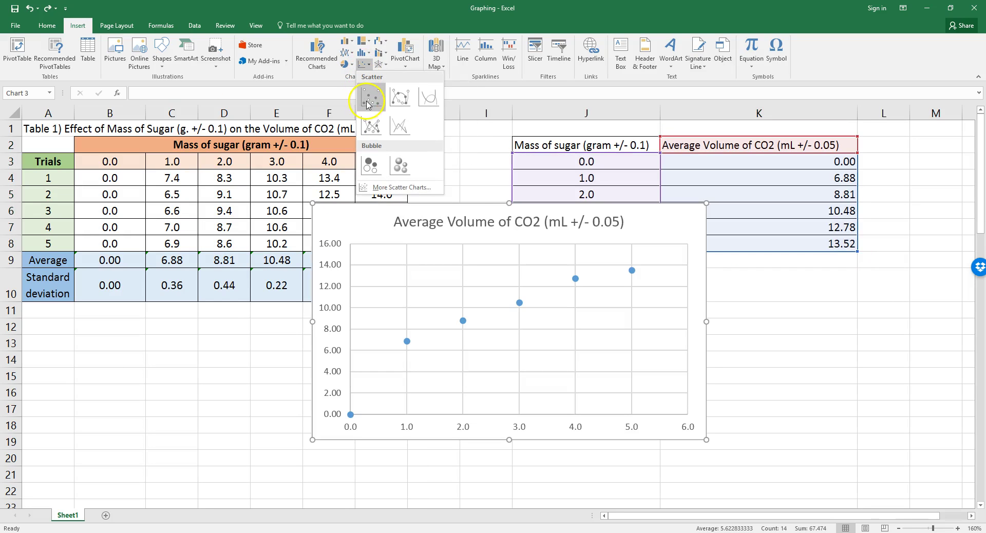
left_click(368, 101)
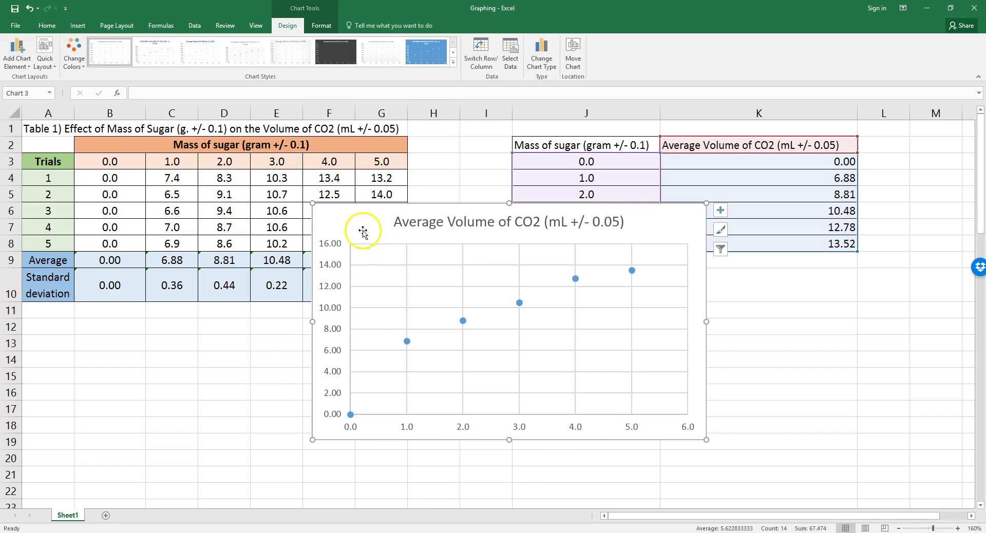
Step: Apply Quick Layout 6 to give the chart axis-title placeholders
left_click(16, 69)
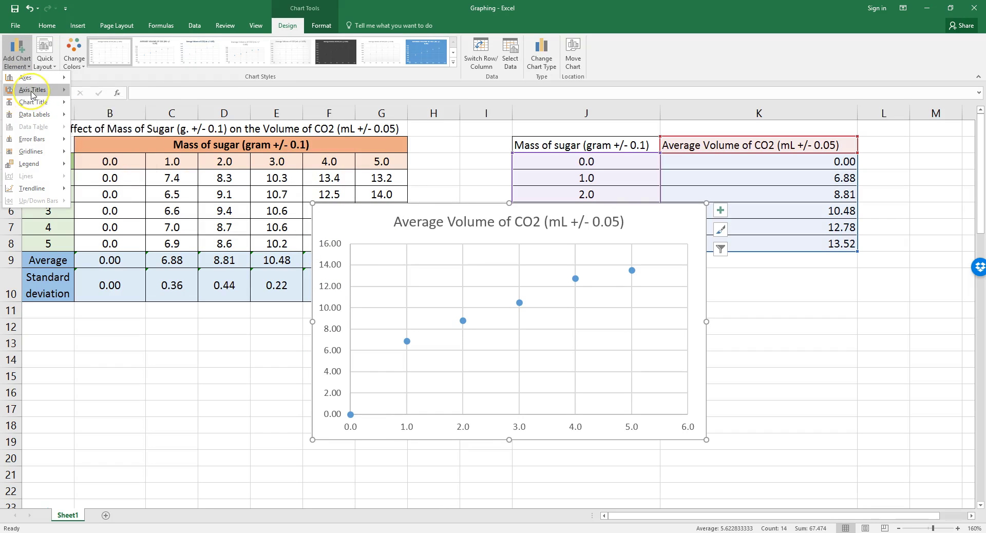
mouse_move(32, 91)
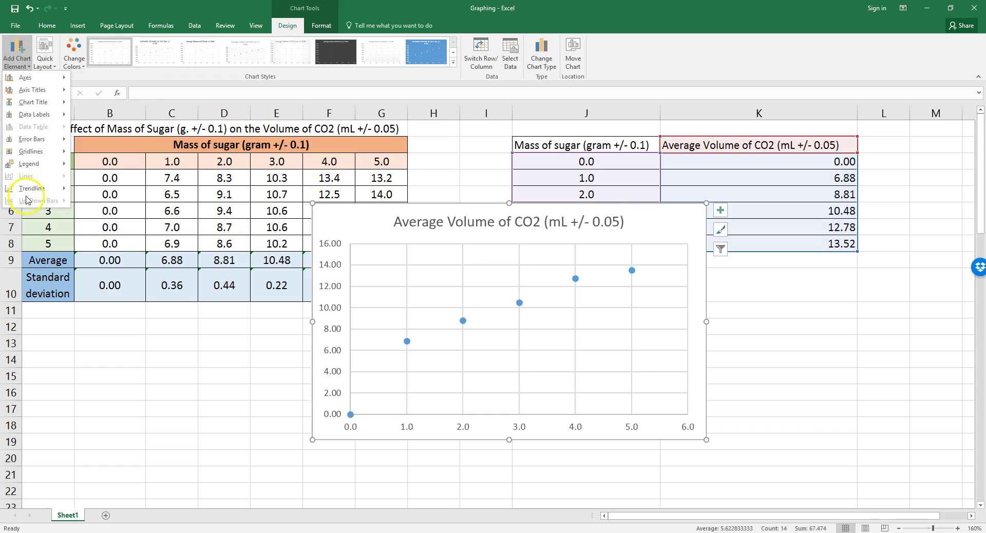
left_click(45, 60)
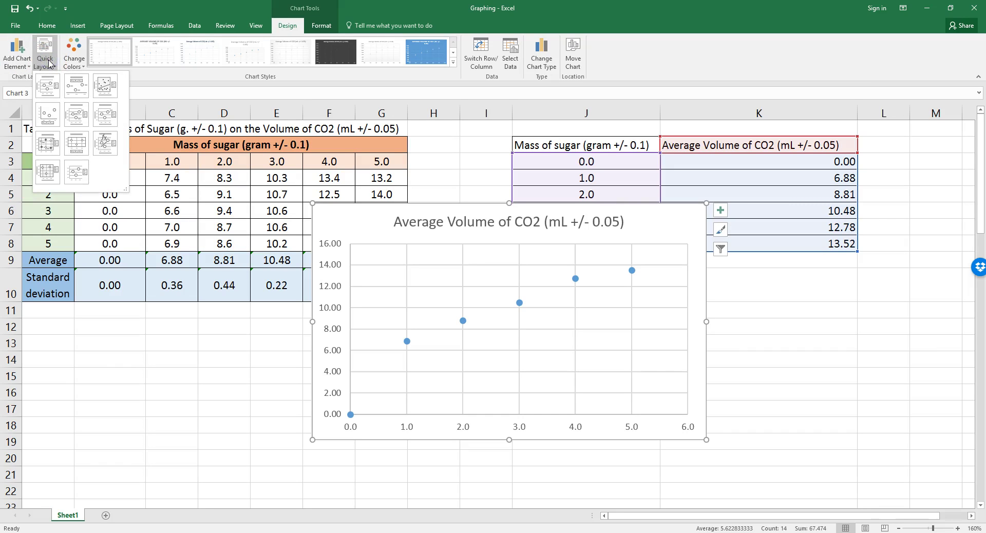
left_click(116, 147)
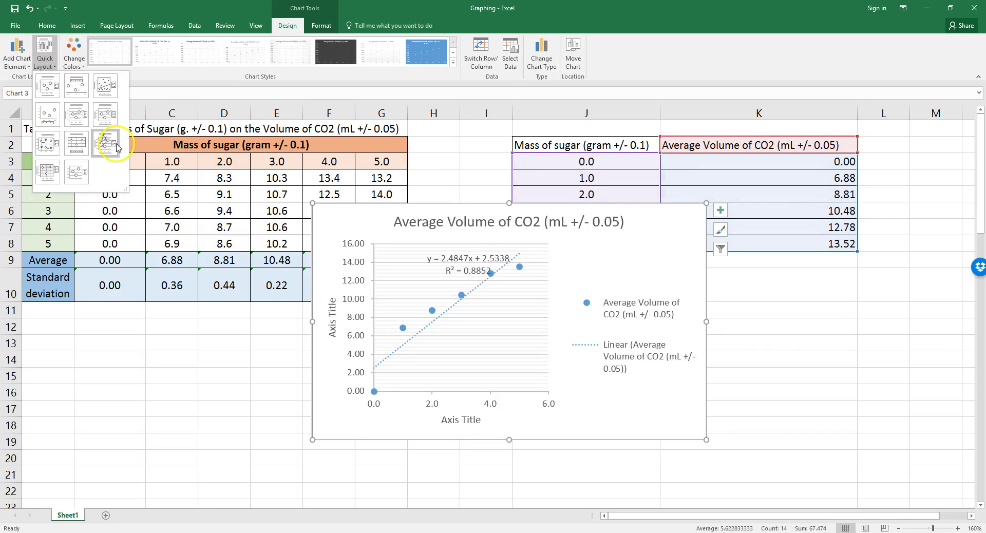
left_click(113, 117)
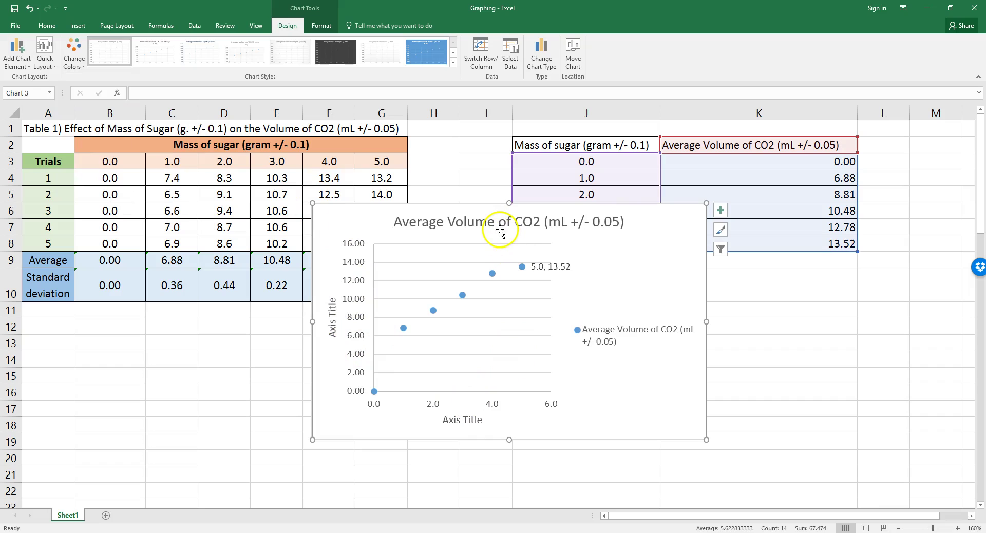
Step: Delete the chart legend and the 5.0, 13.52 data label
left_click(601, 341)
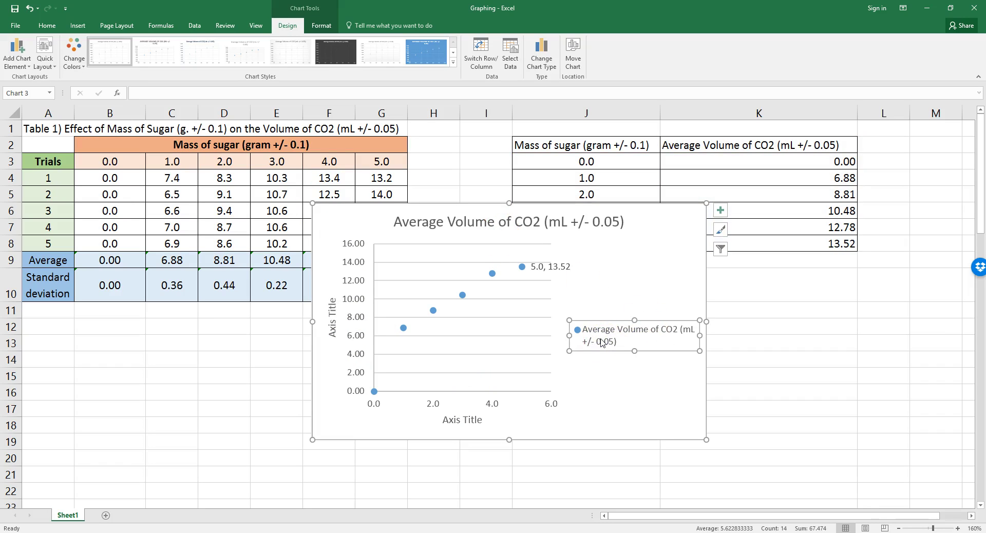
key("Delete")
left_click(640, 353)
left_click(664, 267)
key("Delete")
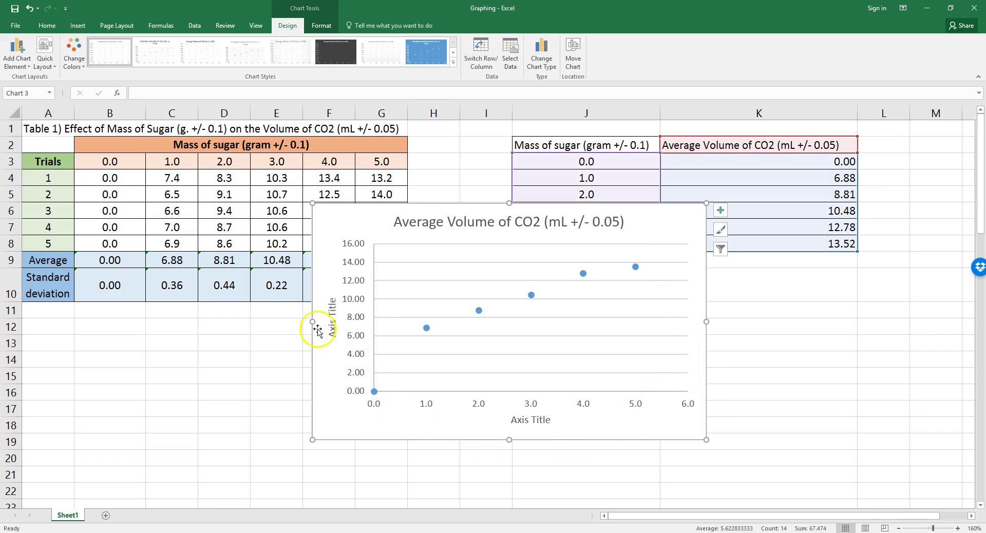
Step: Set the horizontal axis title to Mass of sugar (gram +/- 0.1), copied from J2
left_click(588, 146)
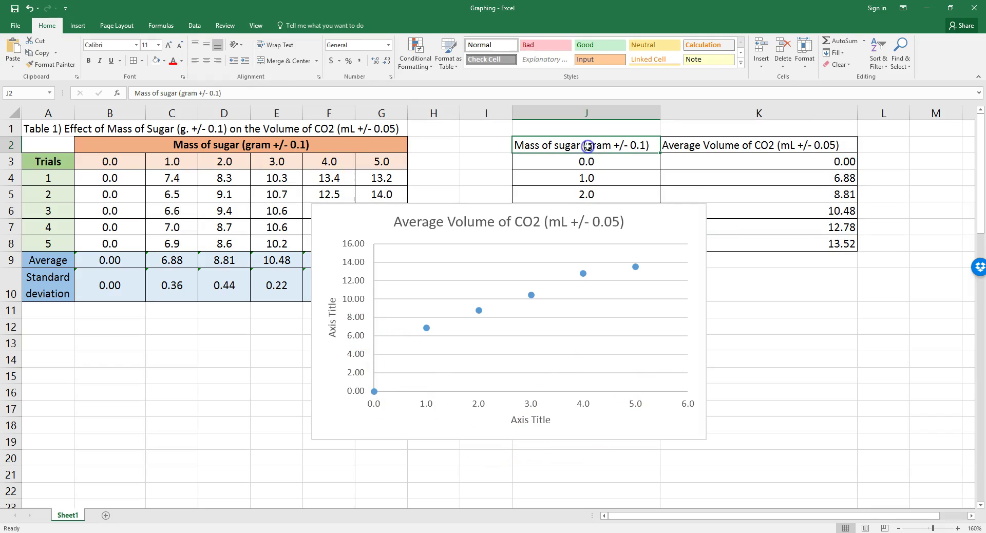
double_click(588, 146)
left_click(651, 146)
left_click_drag(495, 162, 498, 145)
key("ctrl+c")
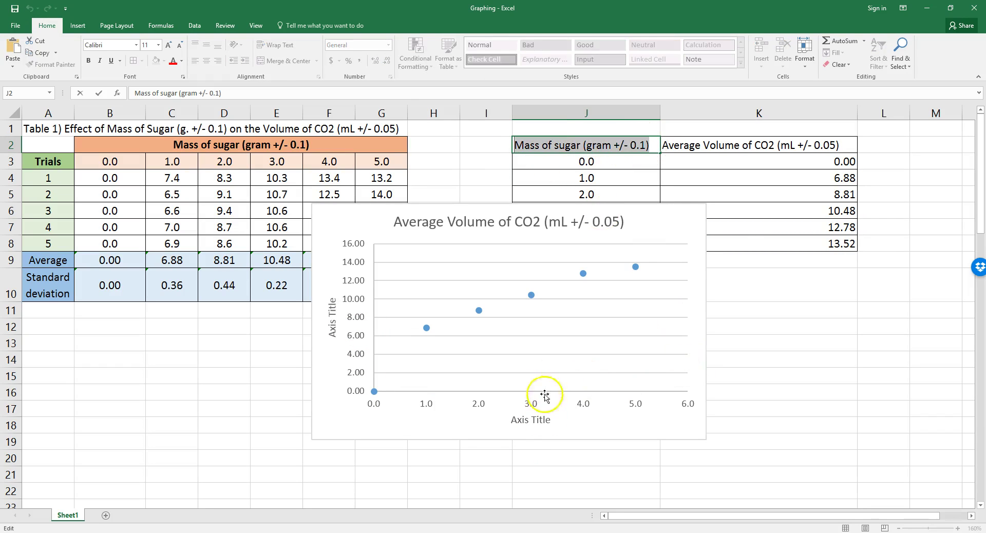
double_click(520, 425)
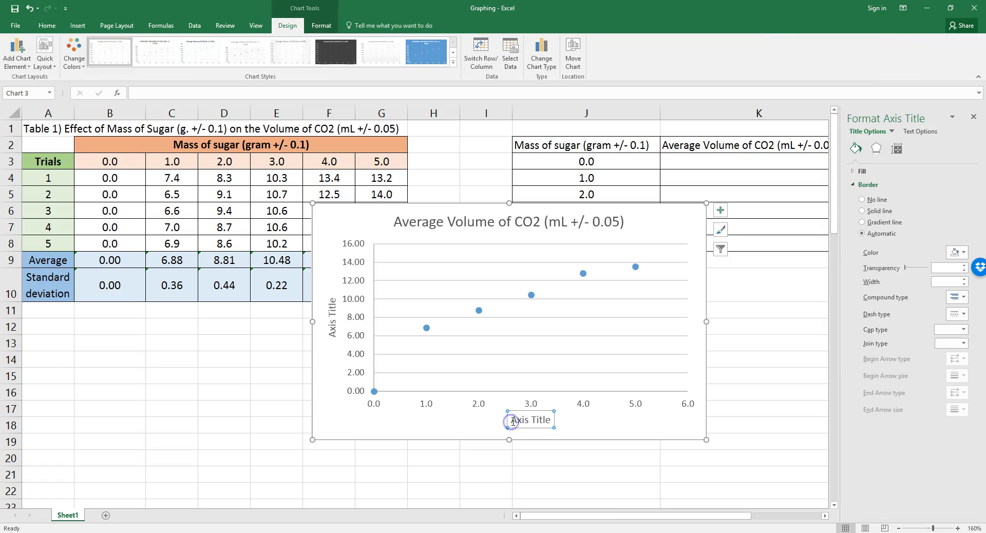
triple_click(512, 422)
key("ctrl+v")
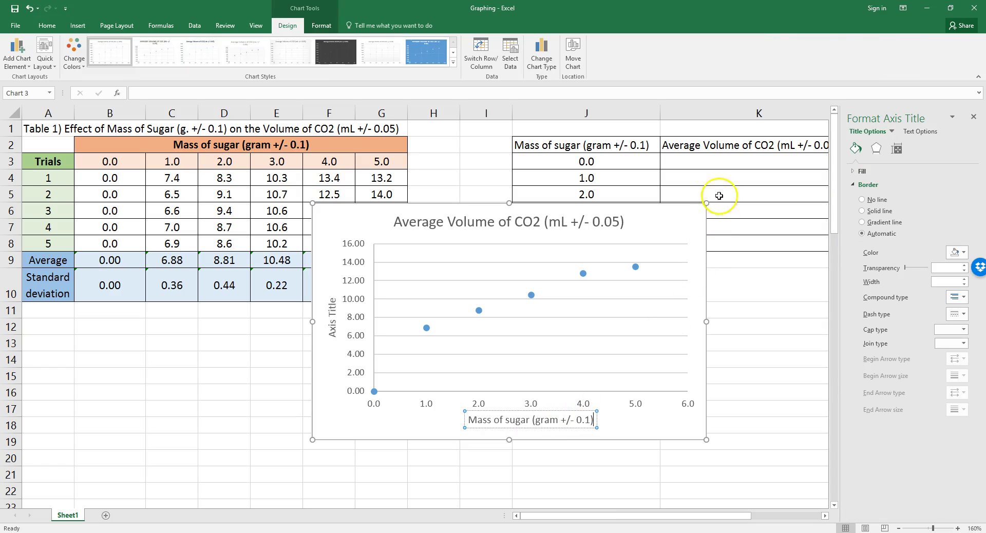
Step: Set the vertical axis title to Average Volume of CO2 (mL +/- 0.05), copied from K2
left_click(699, 146)
double_click(696, 145)
left_click_drag(611, 146, 786, 149)
key("ctrl+c")
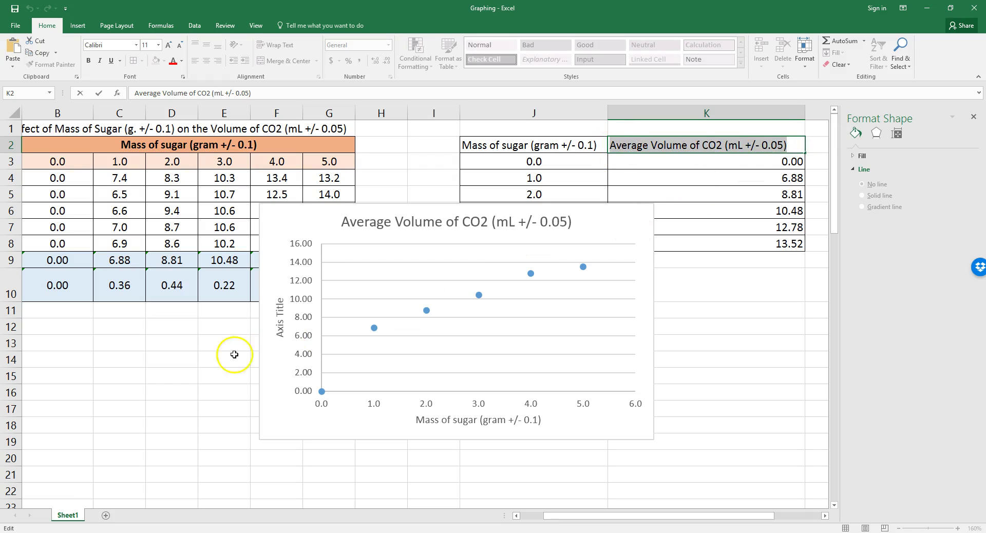
left_click(279, 326)
left_click(279, 334)
key("ctrl+v")
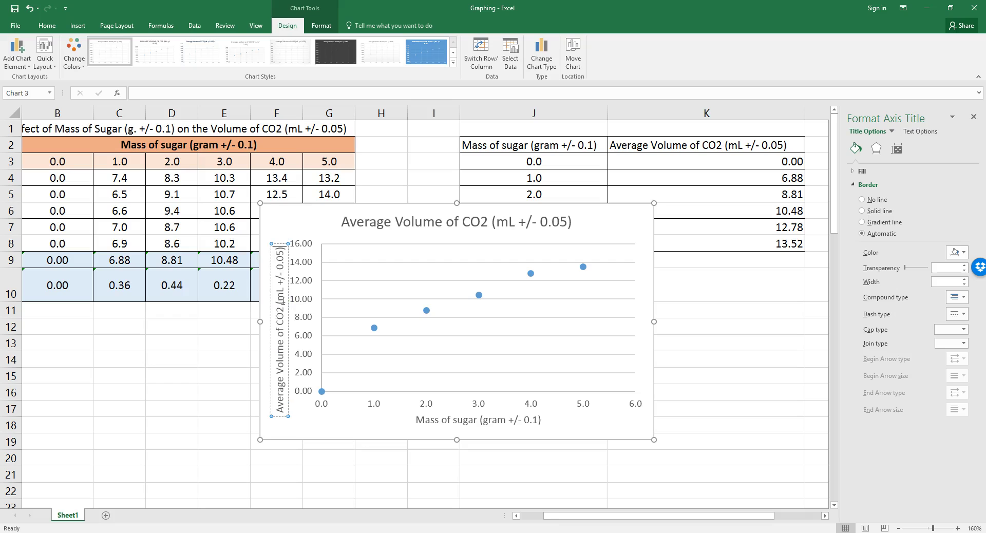
left_click(523, 460)
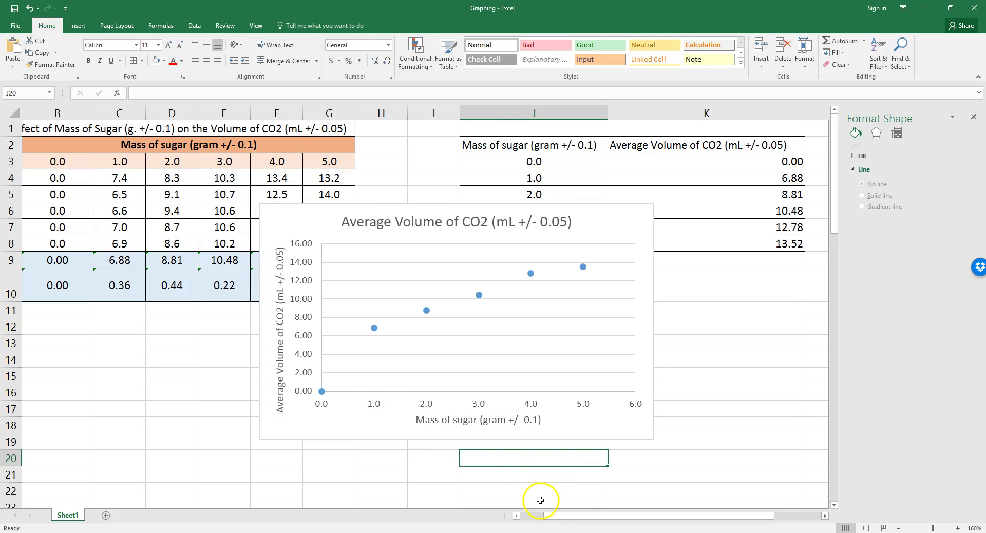
Step: Replace the chart title with the table heading copied from A1
left_click(348, 223)
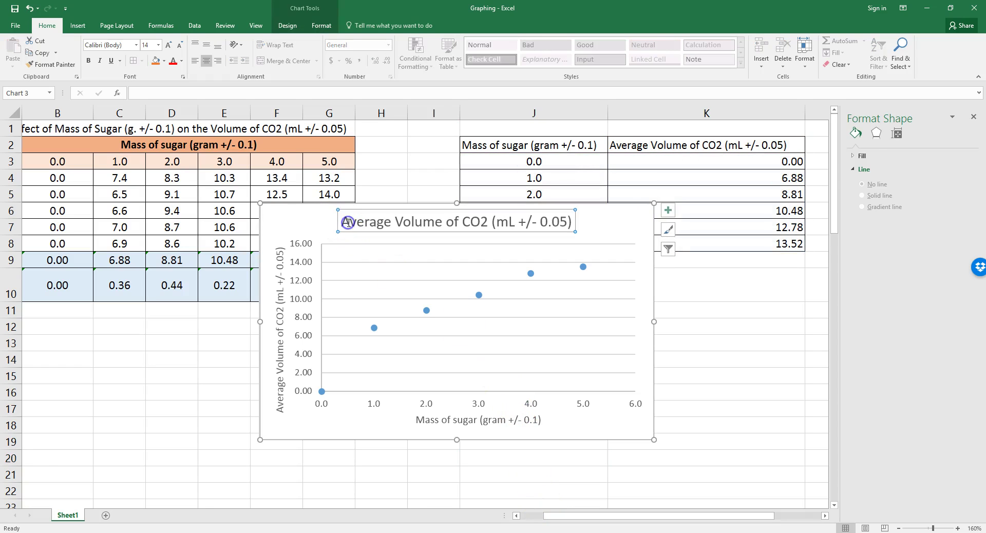
left_click(45, 129)
key("Left")
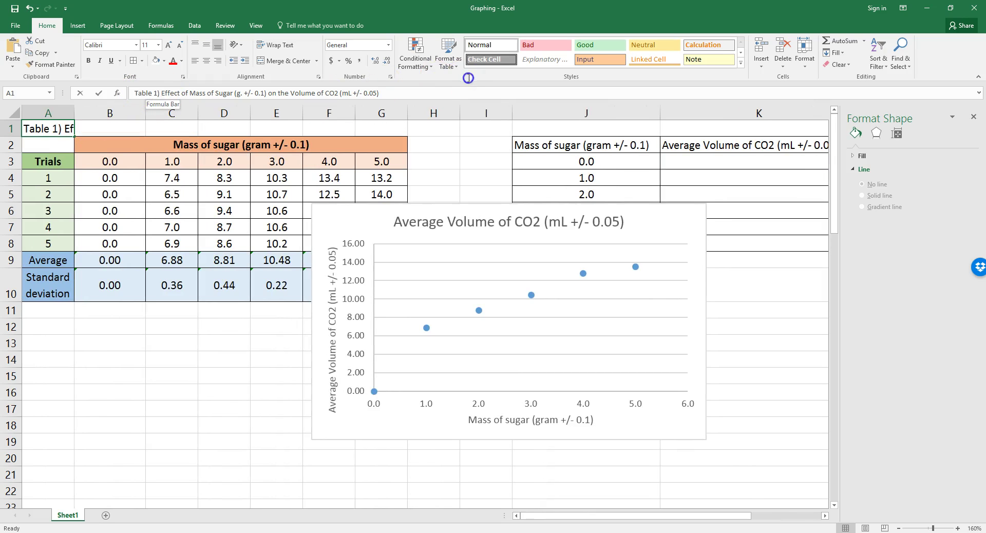
left_click(446, 94)
left_click(405, 220)
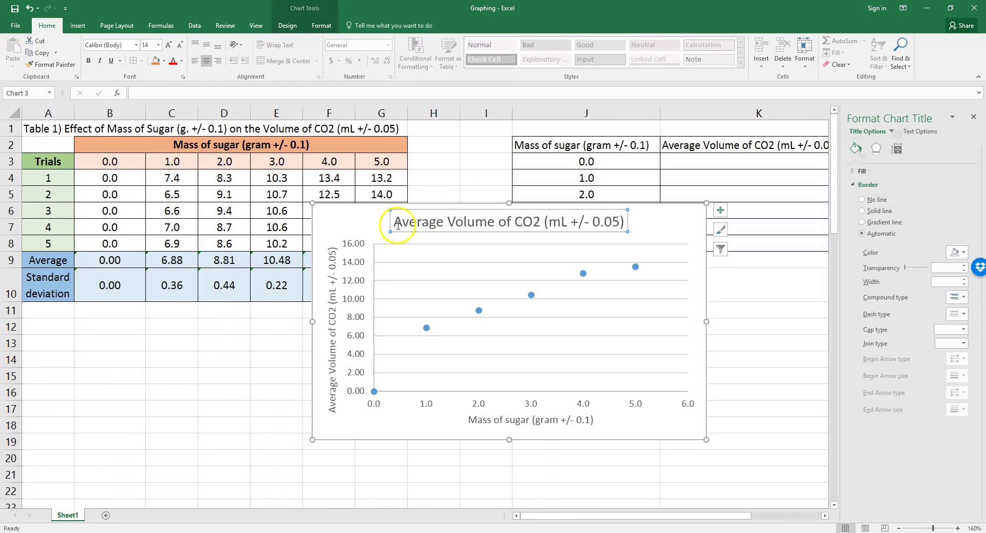
left_click_drag(392, 221, 688, 221)
type("Table 1) Effect of Mass of Sugar (g. +/- 0.1) on the Volume of CO2 (mL +/- 0.05)")
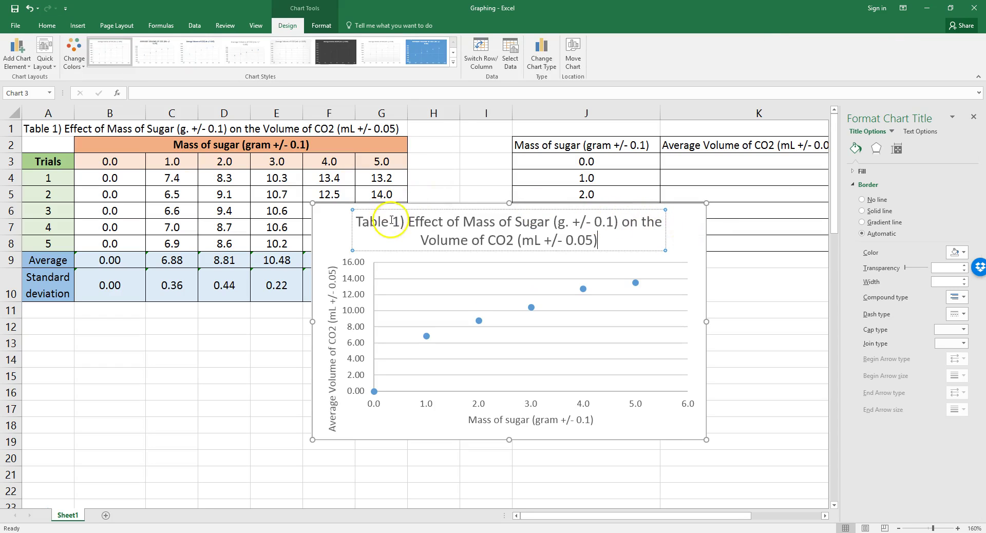
Step: Change 'Table' to 'Graph', insert 'average' and lowercase 'volume' in the title
left_click_drag(389, 222, 318, 223)
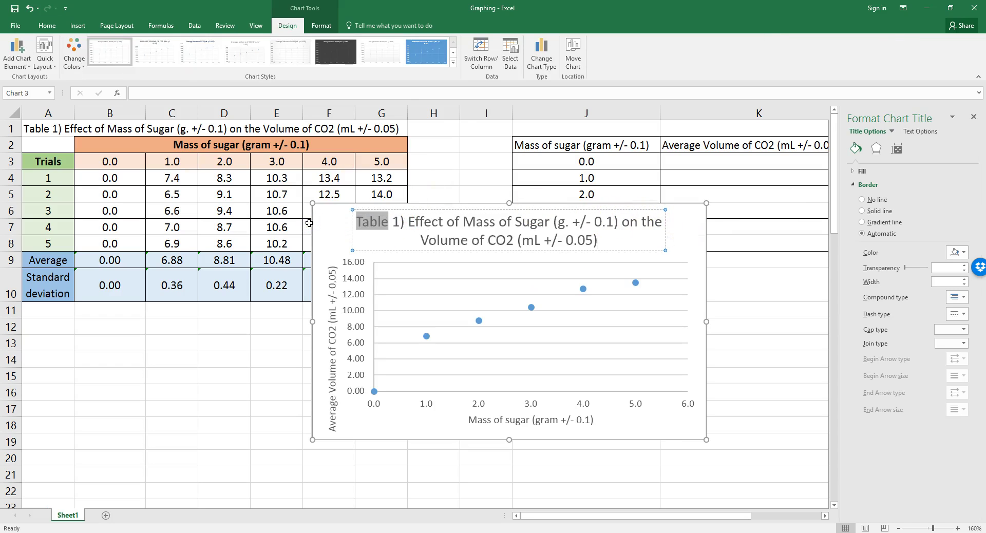
type("Graph")
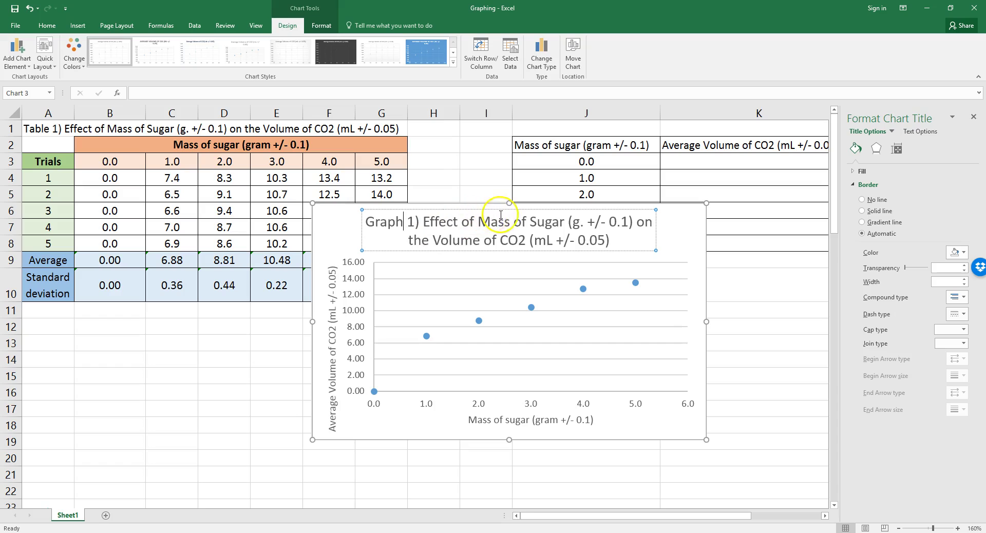
left_click(429, 243)
type("average")
key("Delete")
type("v")
left_click(608, 480)
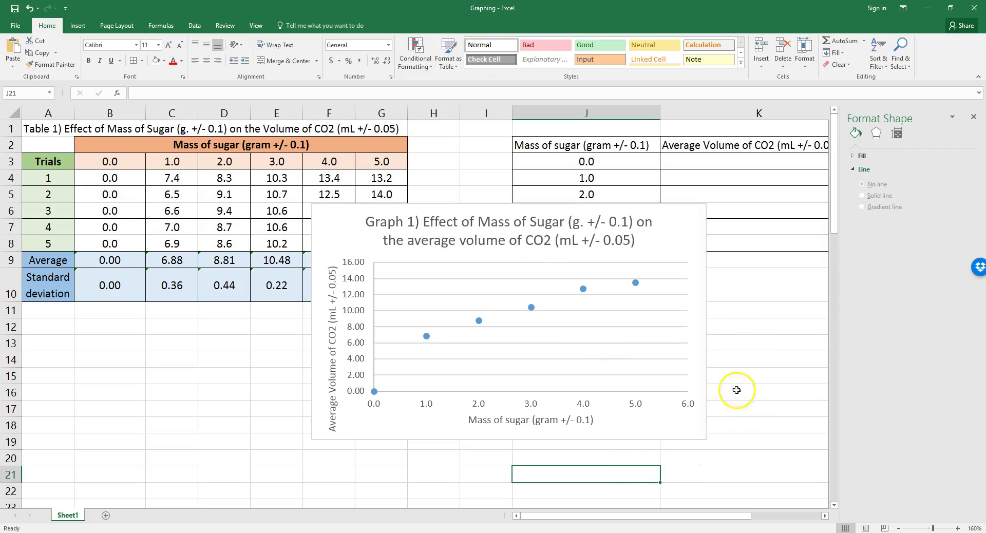
Step: Add a trendline to the sugar-mass data series
left_click(675, 432)
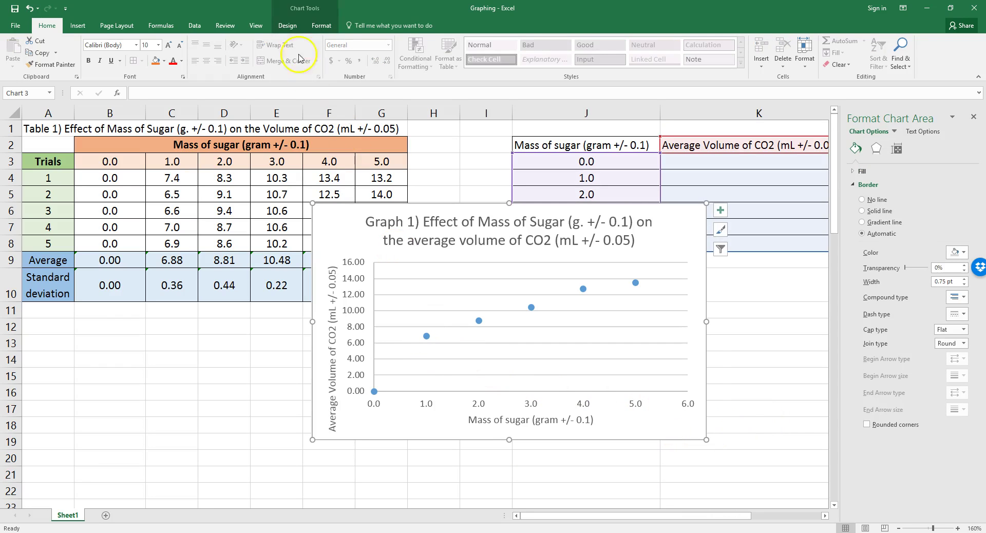
left_click(281, 27)
left_click(16, 54)
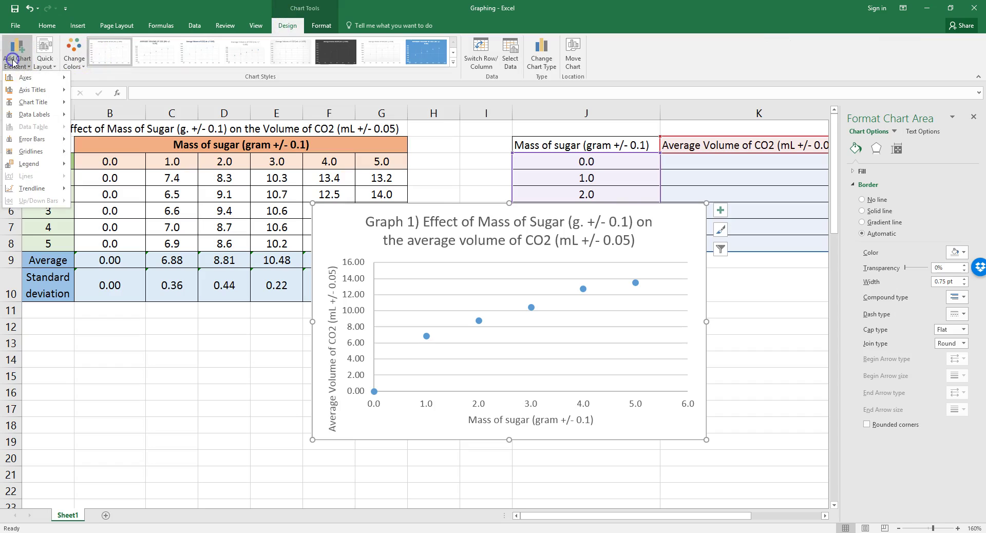
mouse_move(29, 189)
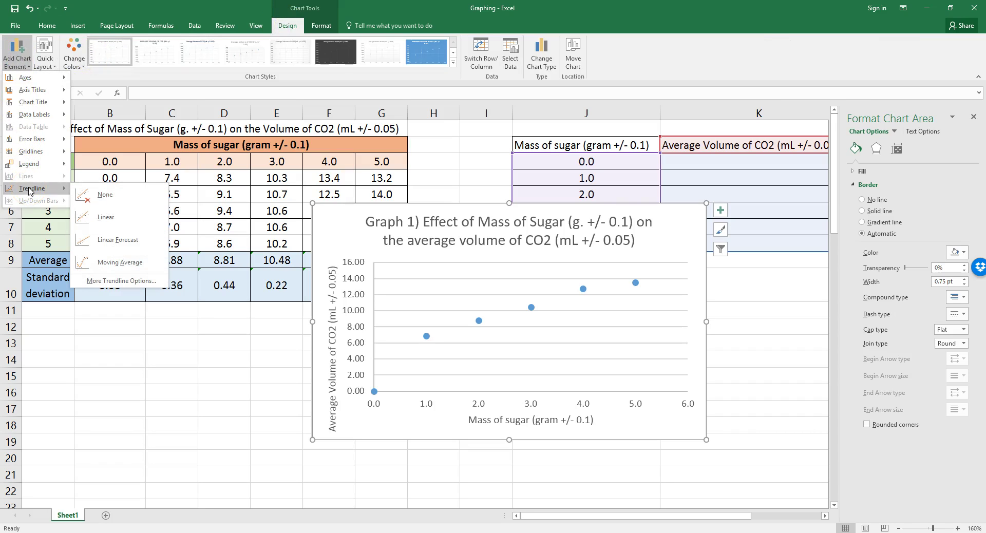
left_click(441, 412)
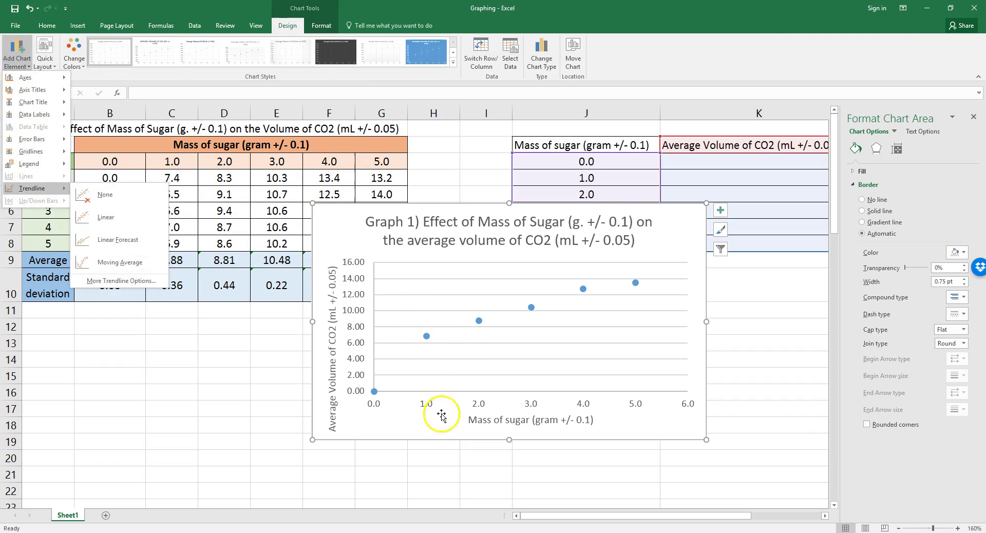
left_click(426, 337)
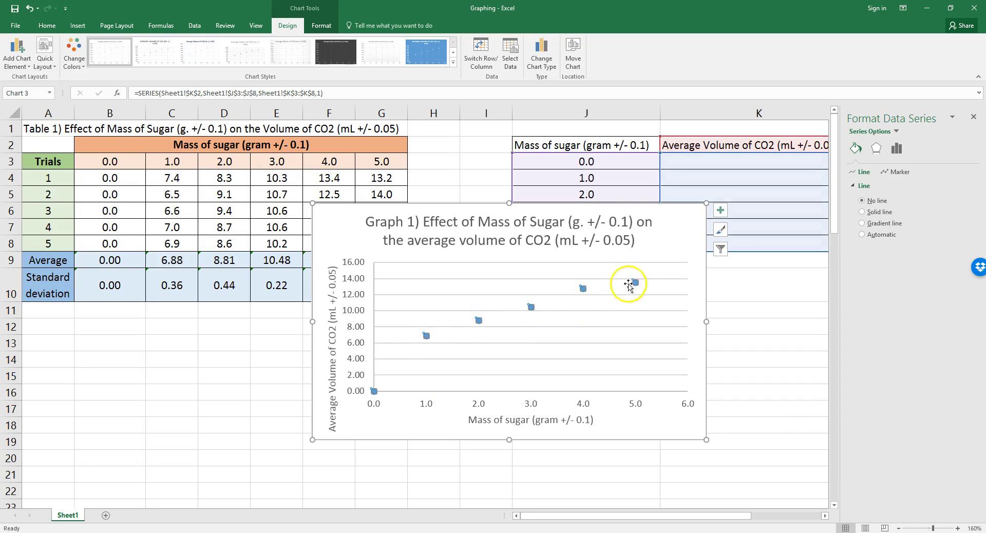
right_click(426, 337)
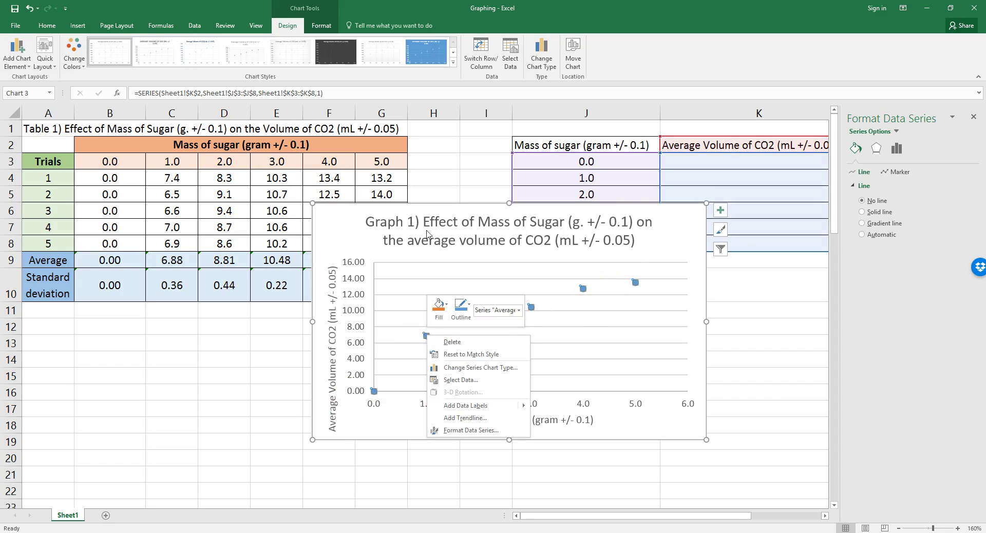
left_click(481, 419)
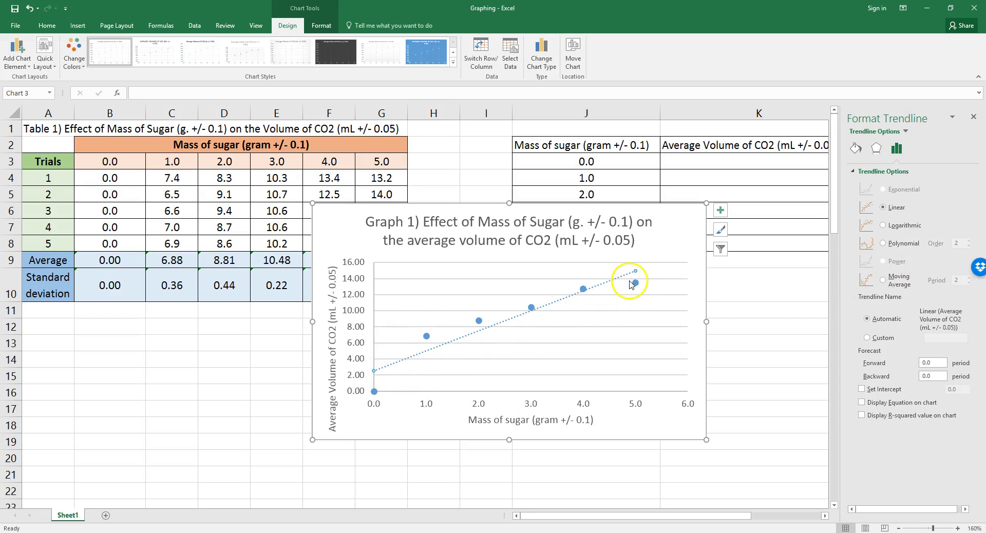
Step: Try a Logarithmic trendline, dismiss the warning, then re-add a Linear trendline
left_click(884, 229)
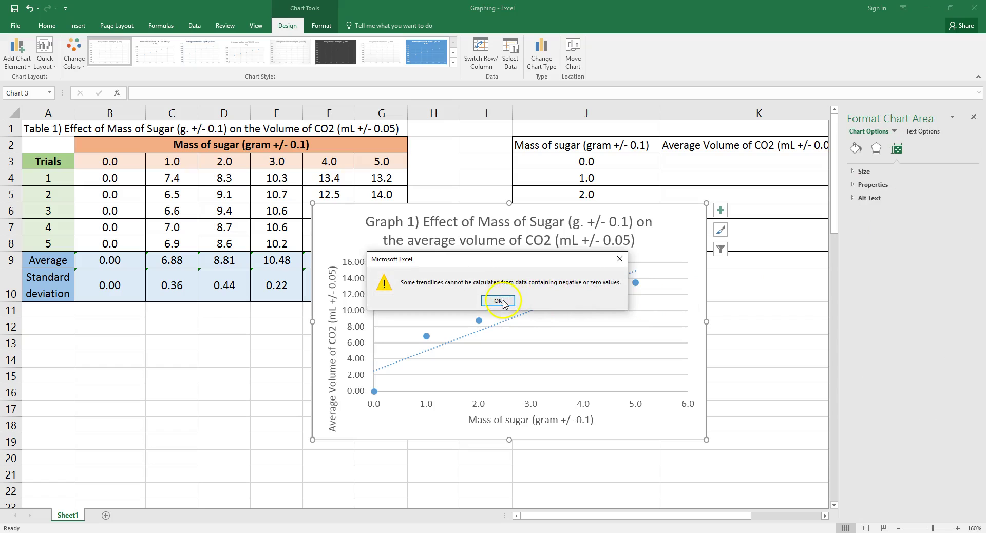
left_click(498, 302)
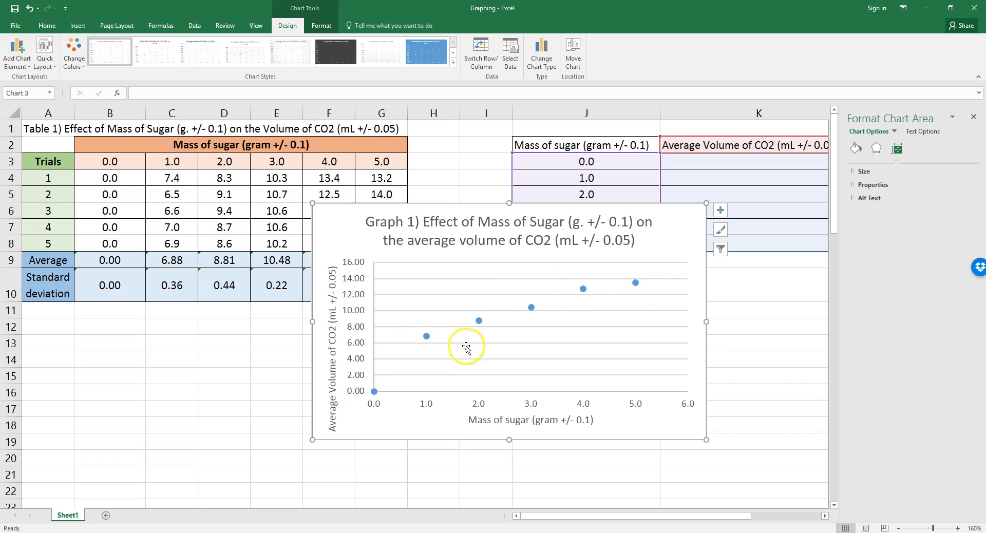
right_click(583, 289)
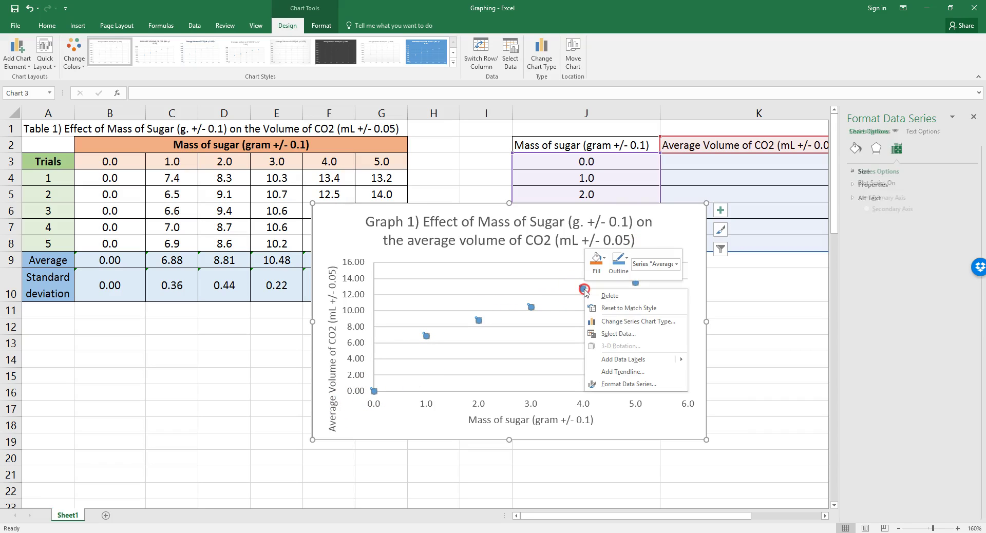
left_click(623, 372)
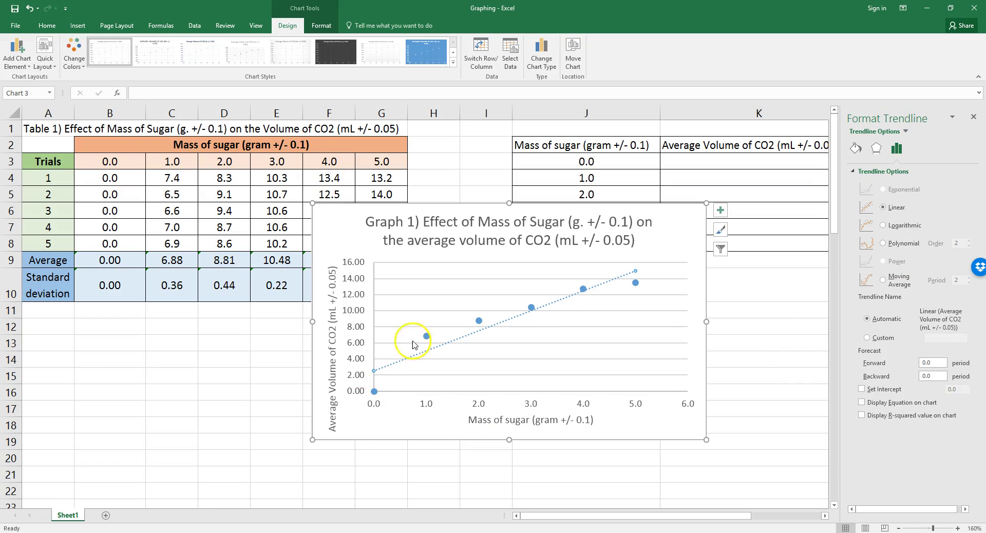
left_click(672, 390)
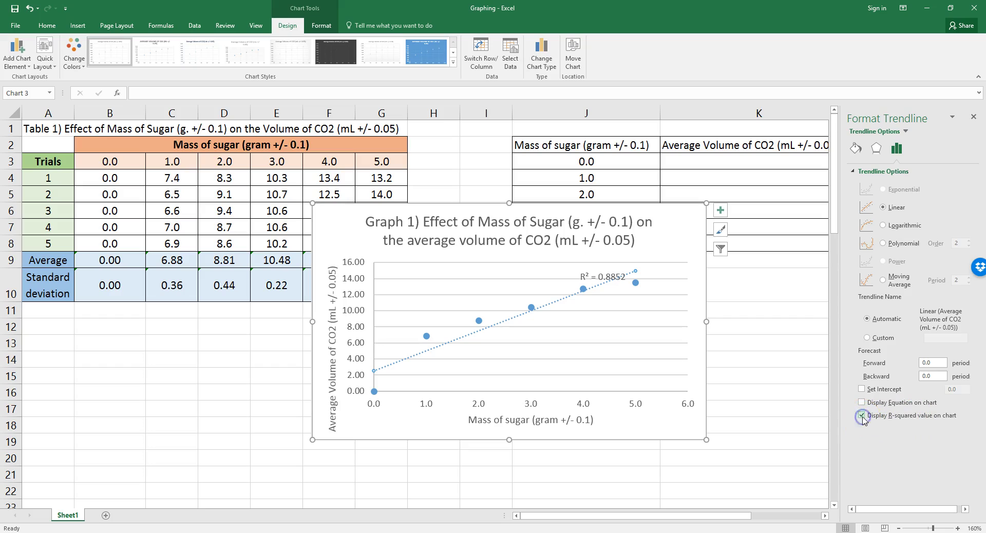
Step: Select the R² = 0.8852 label and its text on the chart, then reselect the whole chart
left_click(581, 273)
left_click(583, 278)
left_click_drag(589, 277, 527, 275)
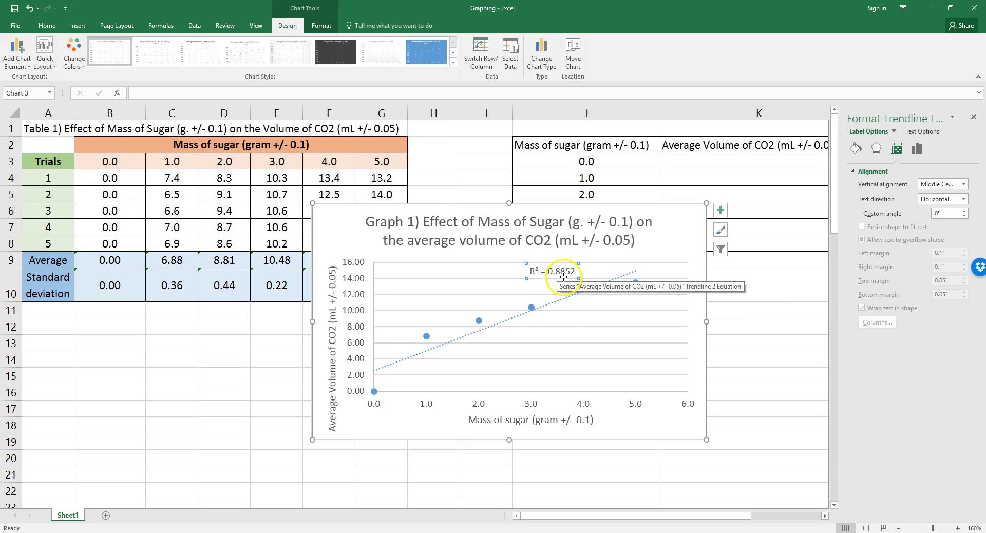
left_click(642, 434)
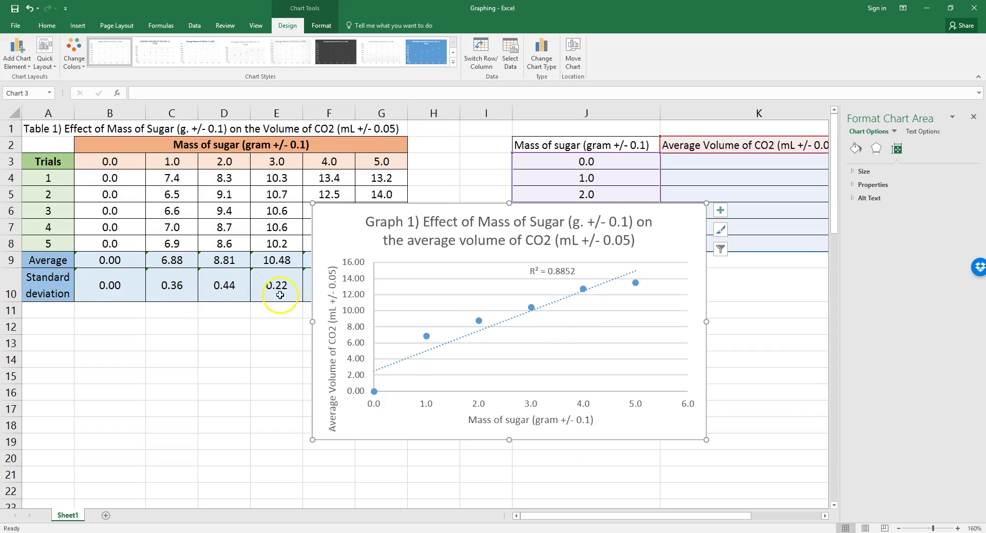
Step: Shift the chart right to reveal columns F–G, add standard deviation error bars, and open More Error Bars Options
left_click_drag(310, 248, 420, 236)
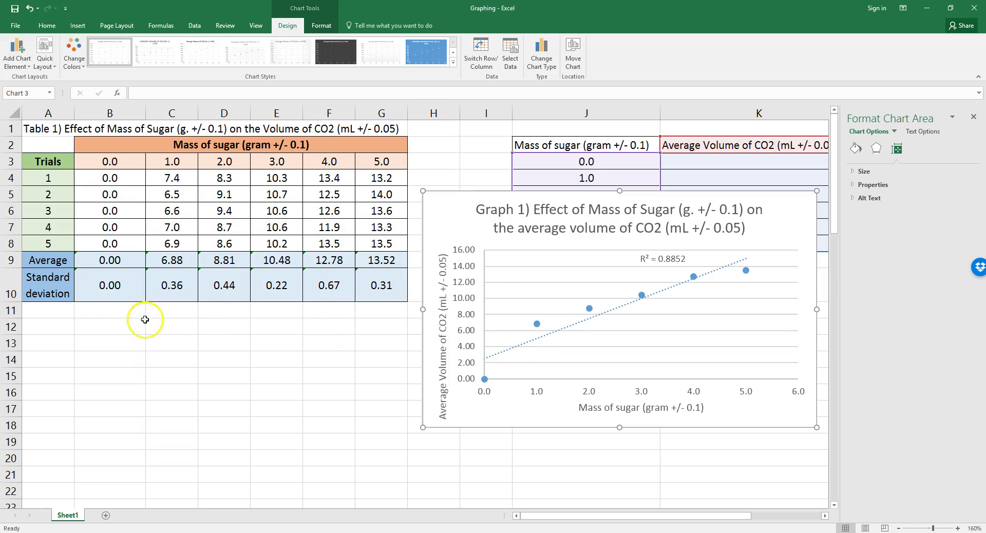
left_click(553, 420)
left_click(22, 67)
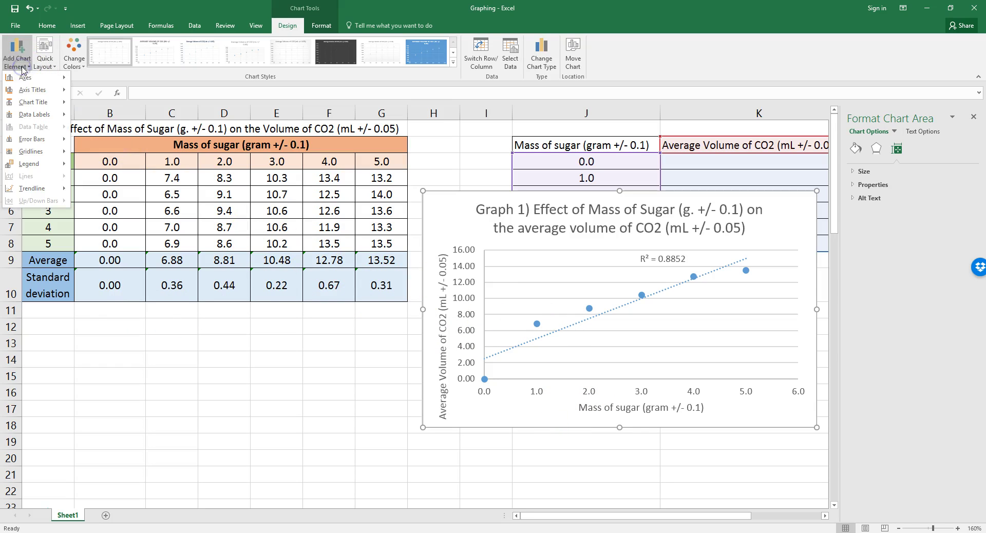
mouse_move(33, 144)
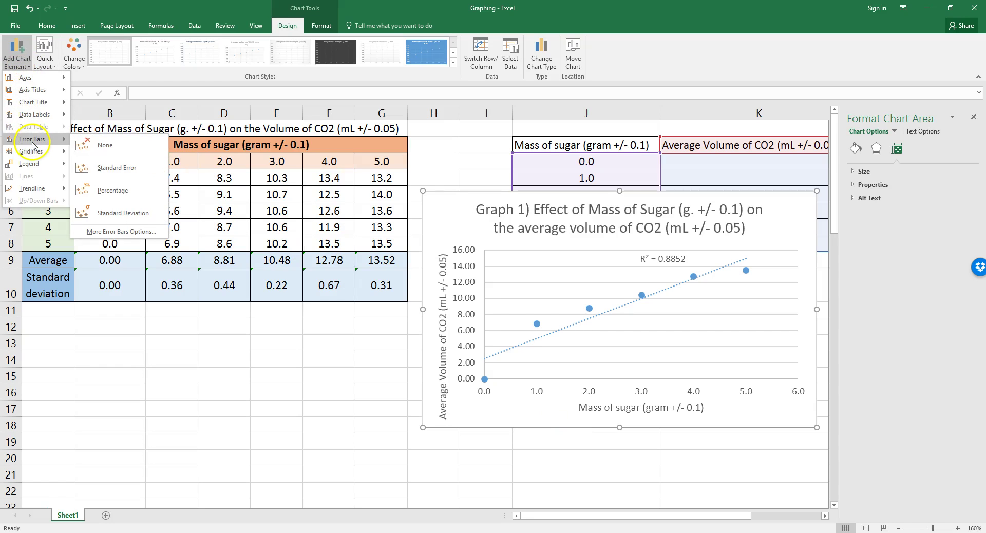
left_click(128, 221)
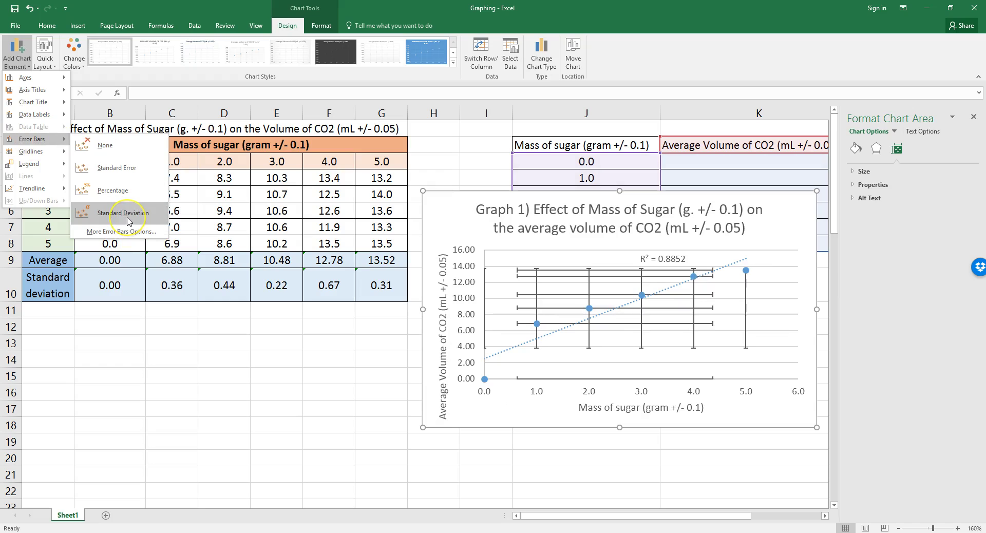
left_click(129, 233)
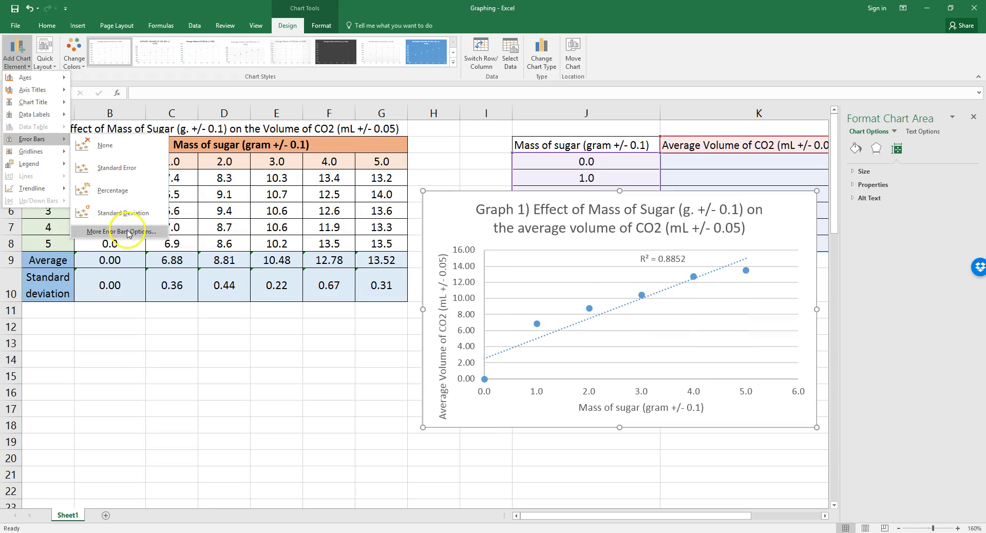
Step: Delete the horizontal error bars and select the remaining vertical error bars
left_click(702, 367)
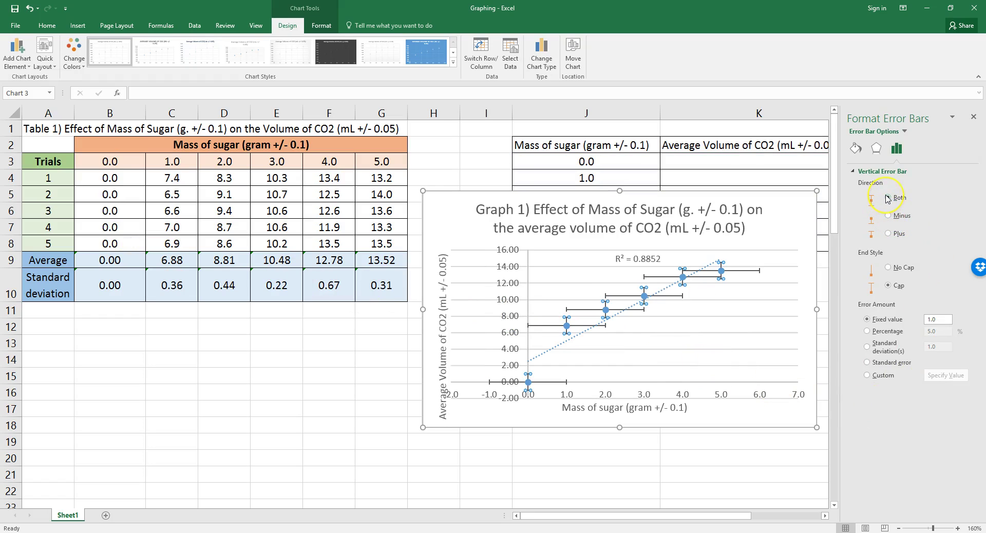
left_click(757, 273)
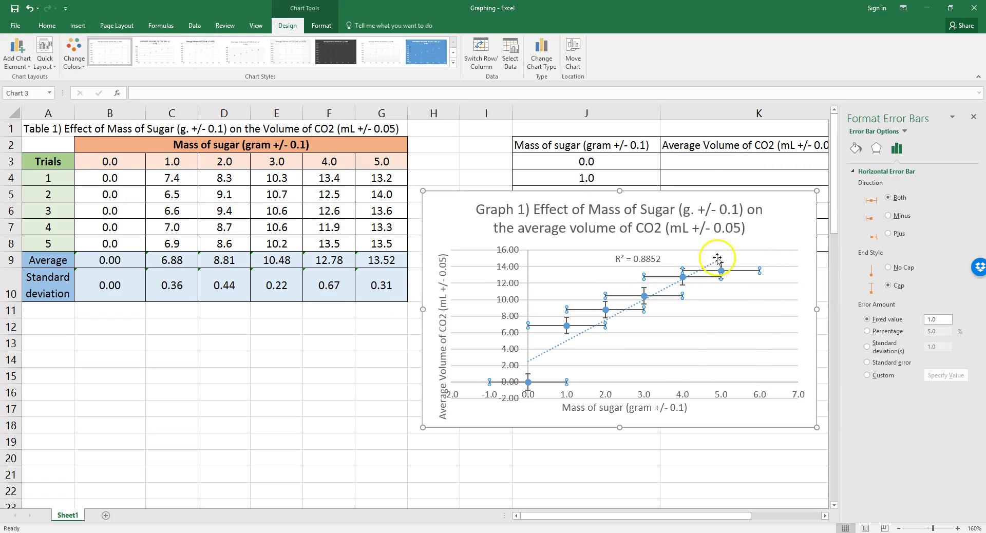
left_click(748, 276)
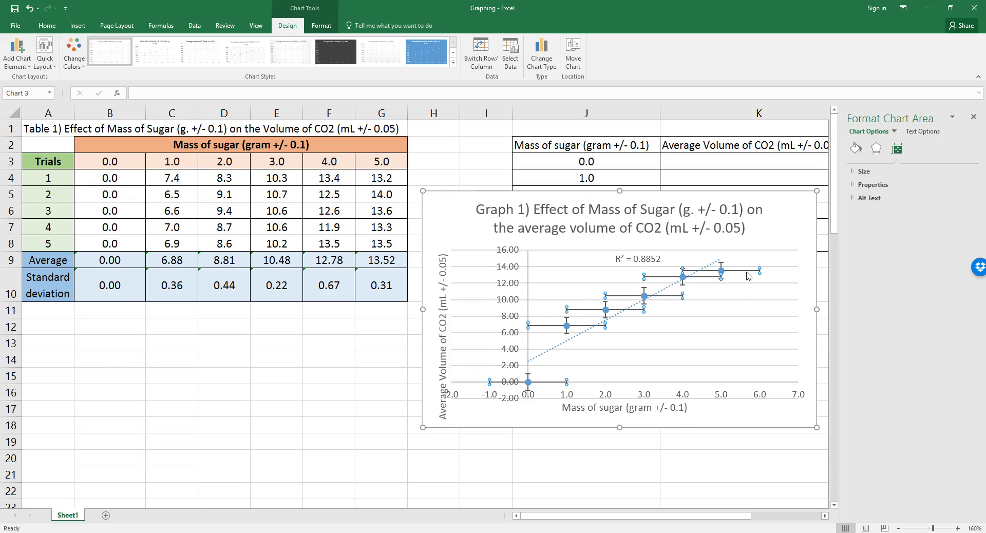
key("Delete")
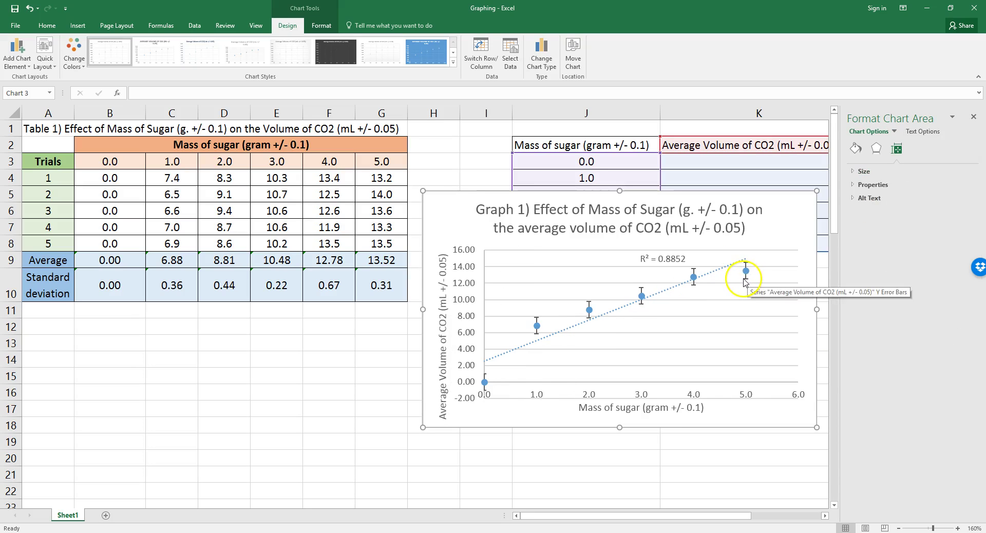
left_click(747, 280)
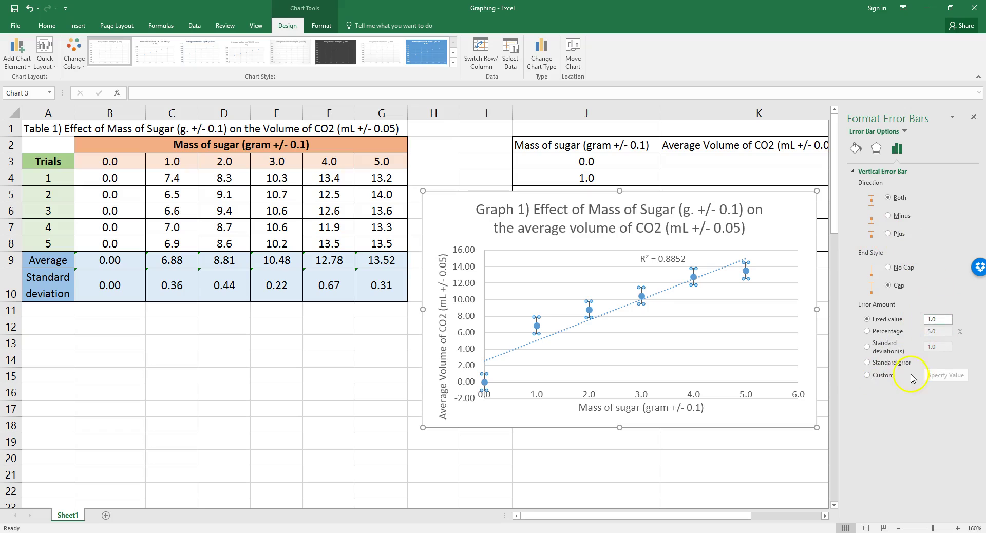
Step: Set the vertical error bars to Custom, with positive and negative values from =Sheet1!$B$10:$G$10
left_click(867, 375)
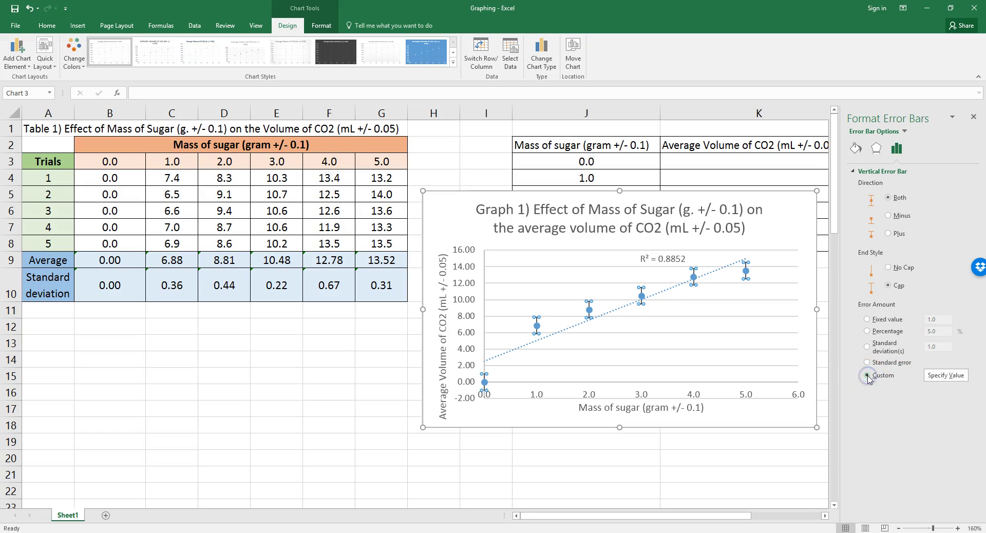
left_click(939, 380)
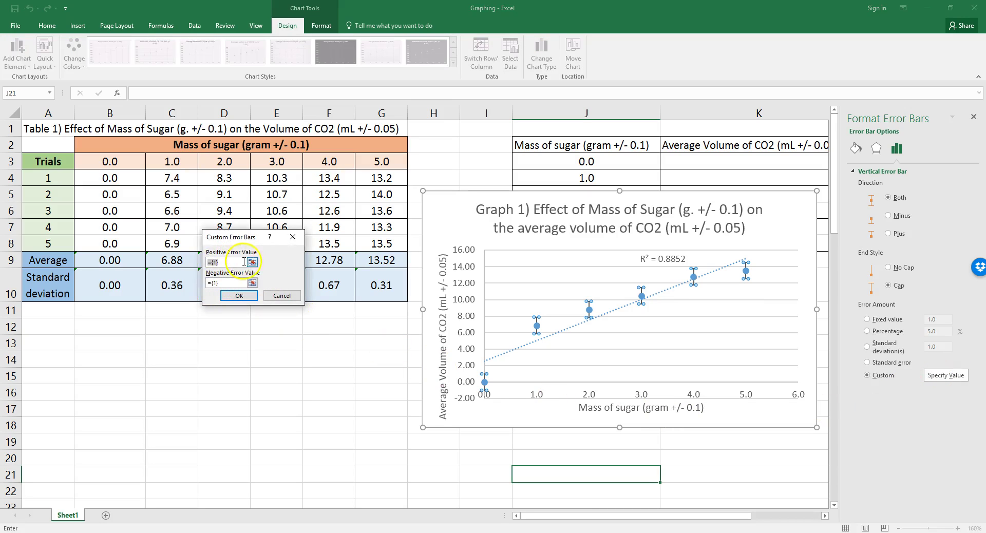
left_click(253, 263)
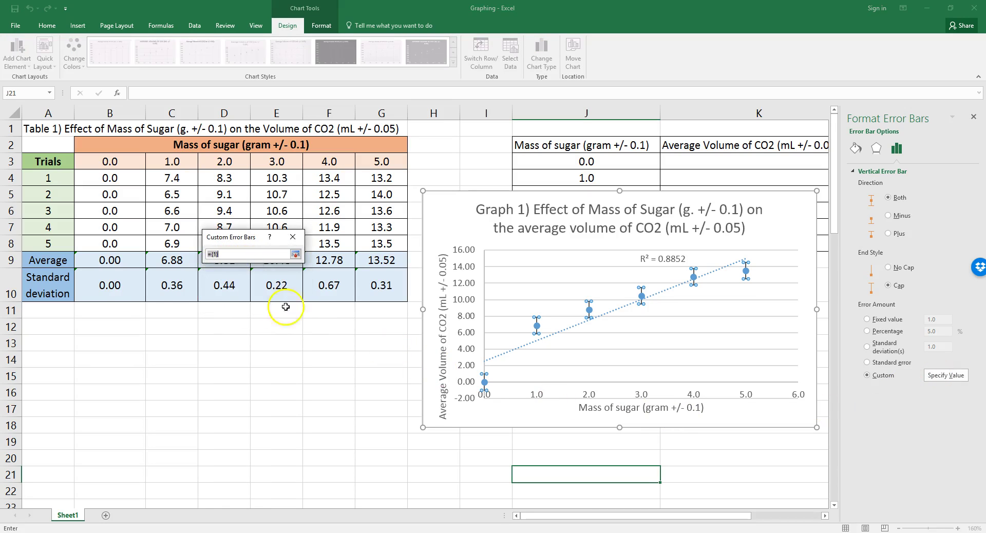
left_click_drag(131, 296, 371, 277)
left_click(296, 254)
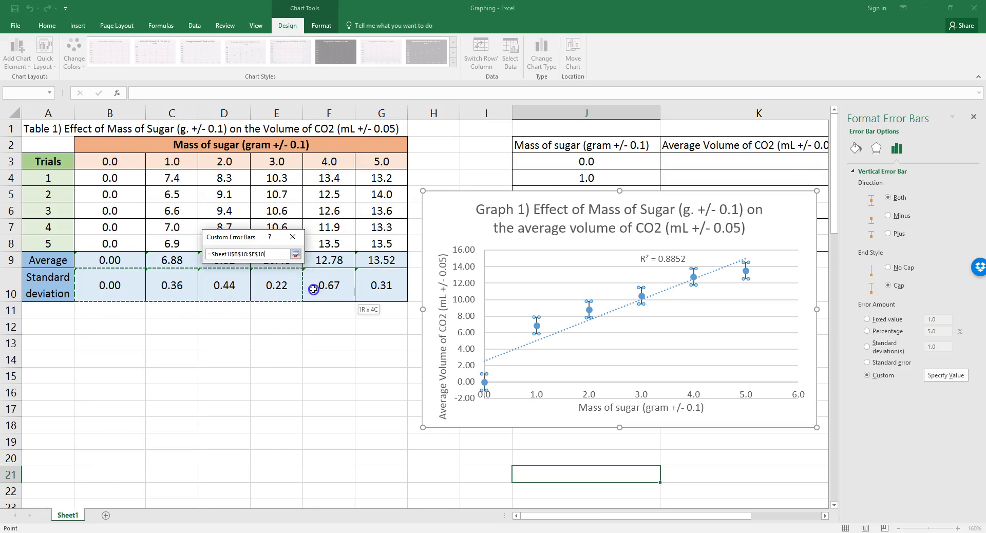
left_click_drag(371, 286, 371, 286)
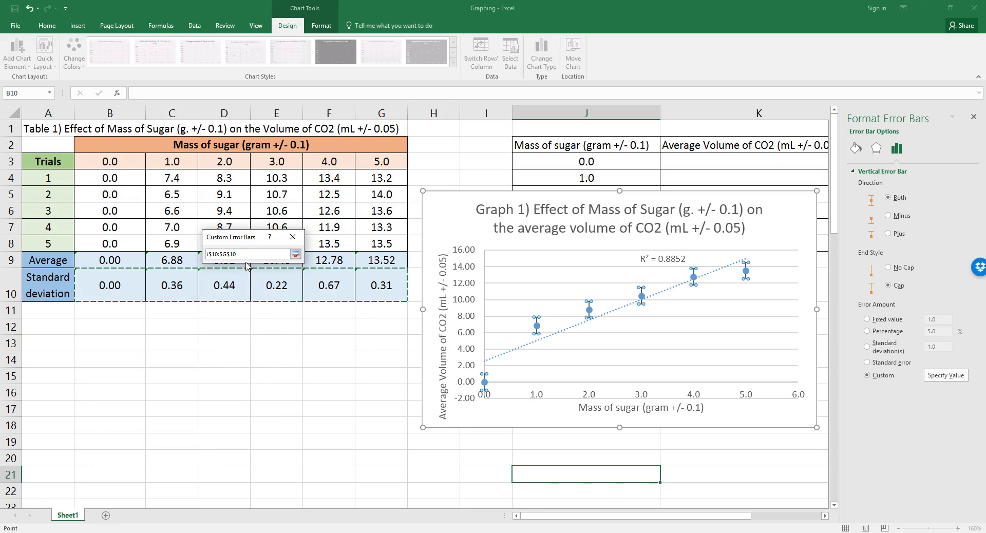
key("BackSpace")
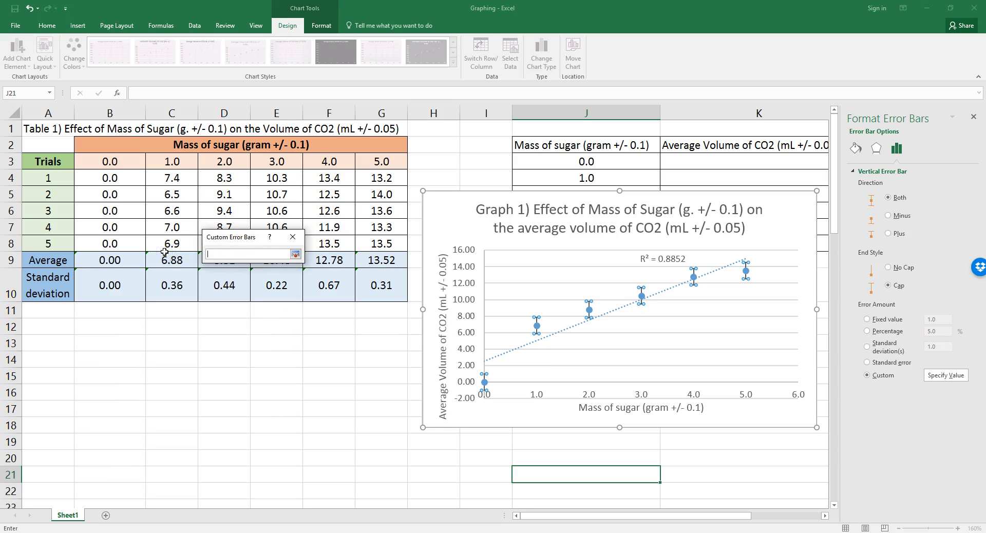
left_click_drag(142, 293, 366, 285)
left_click(296, 254)
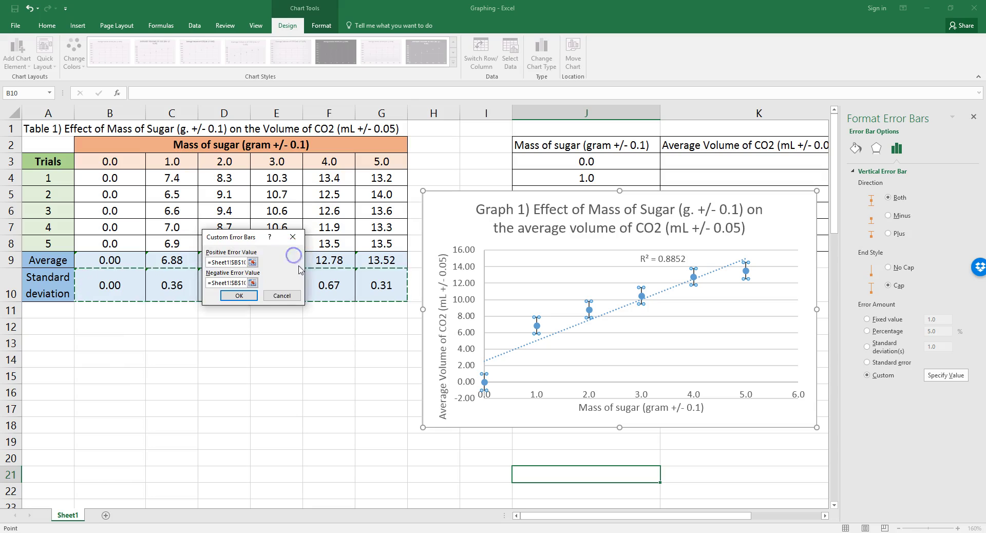
left_click(246, 295)
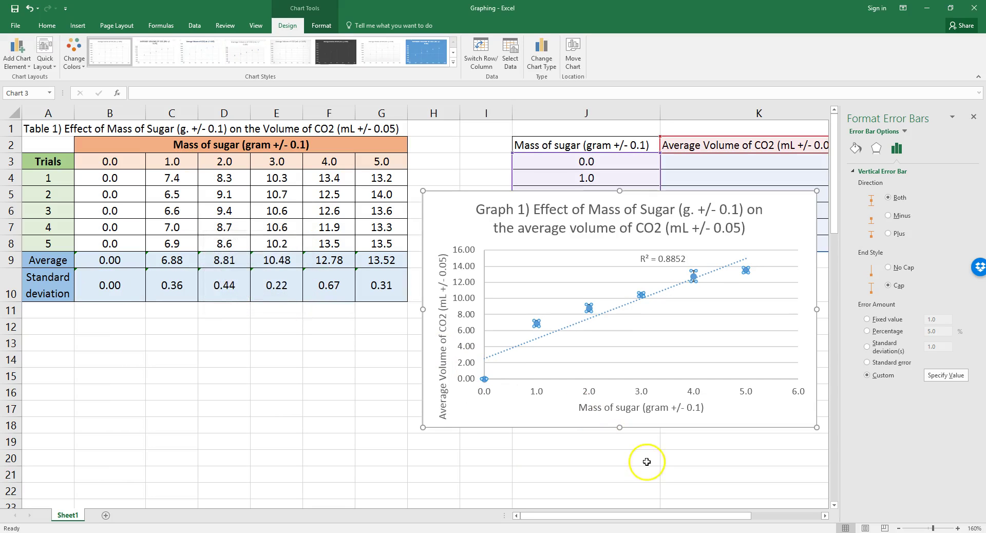
Step: Check the finished chart's data series, error bars and plot area, then deselect it
left_click(713, 458)
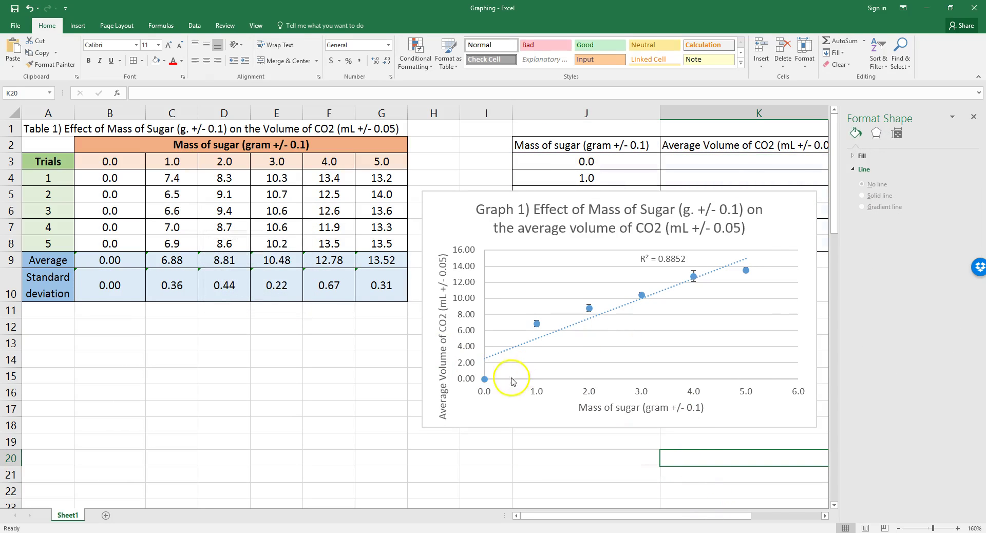
left_click(485, 381)
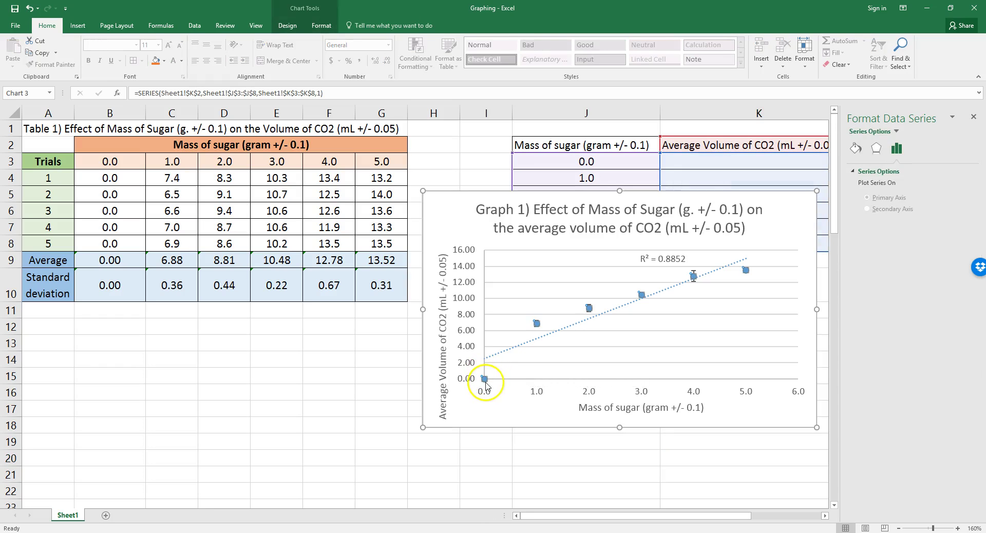
left_click(693, 280)
left_click(721, 329)
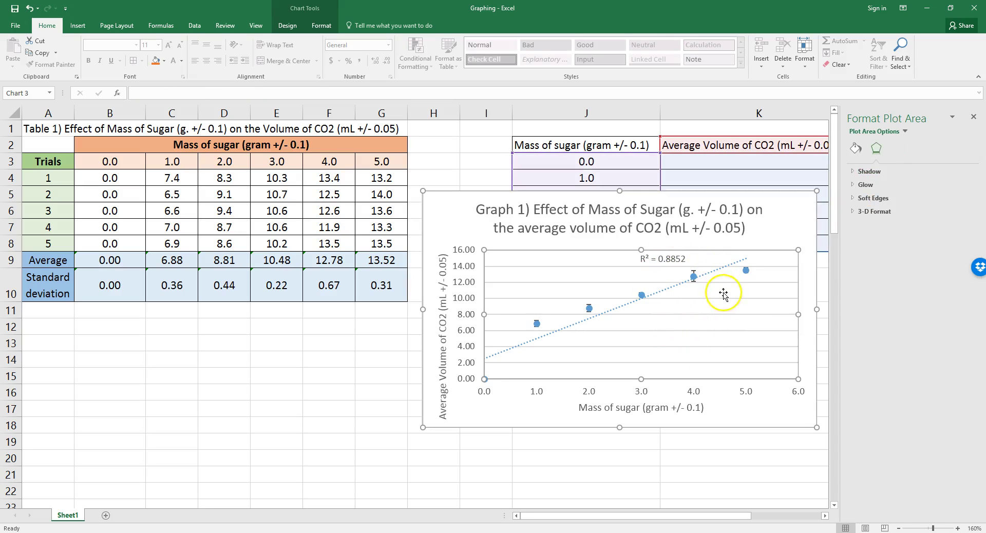
left_click(765, 453)
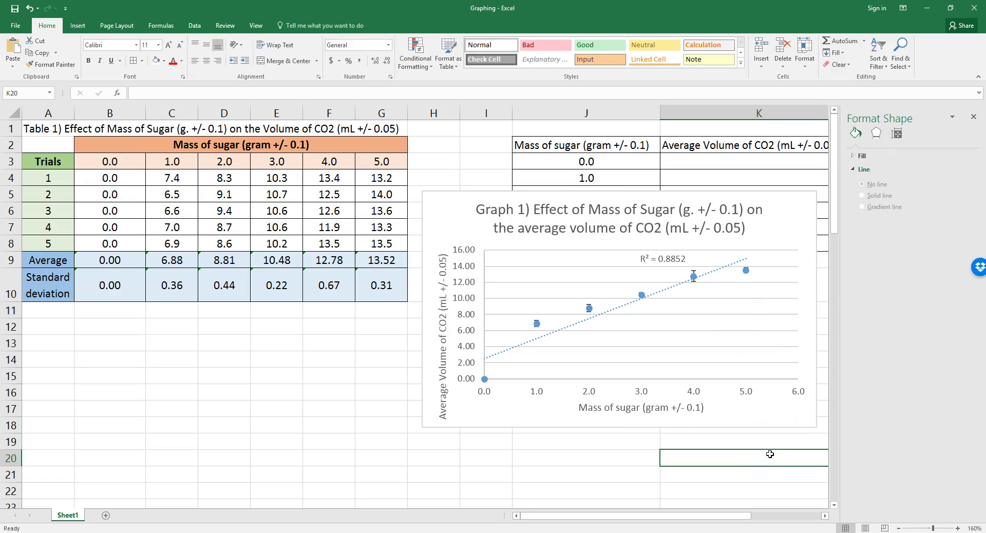
Step: Drag the graph left and down beside the data table
left_click(553, 335)
left_click_drag(444, 215, 287, 252)
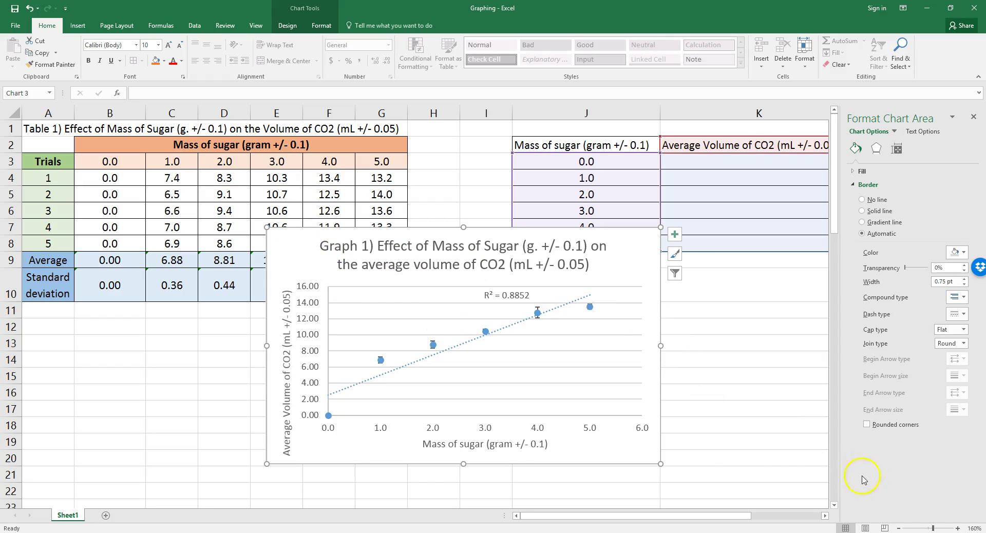
left_click(715, 444)
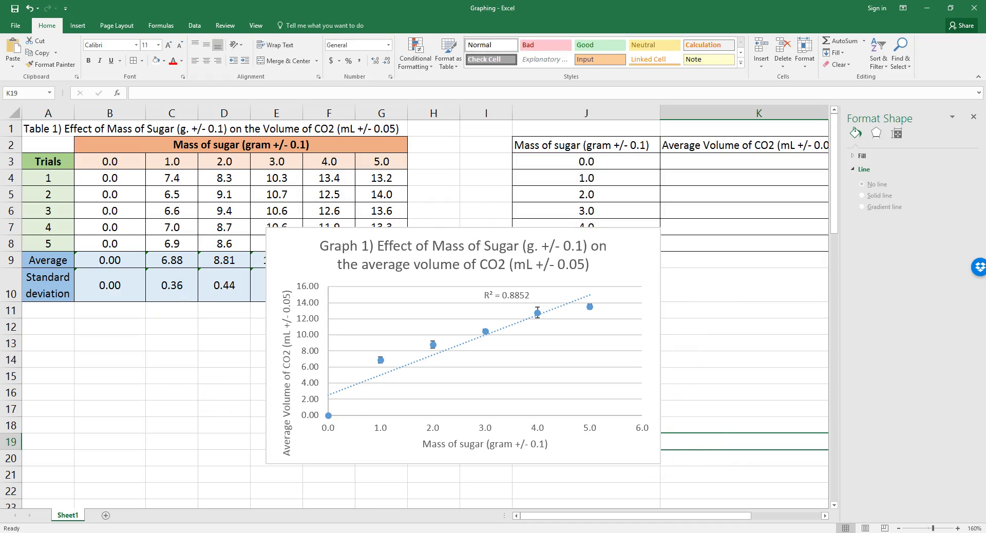
key("super")
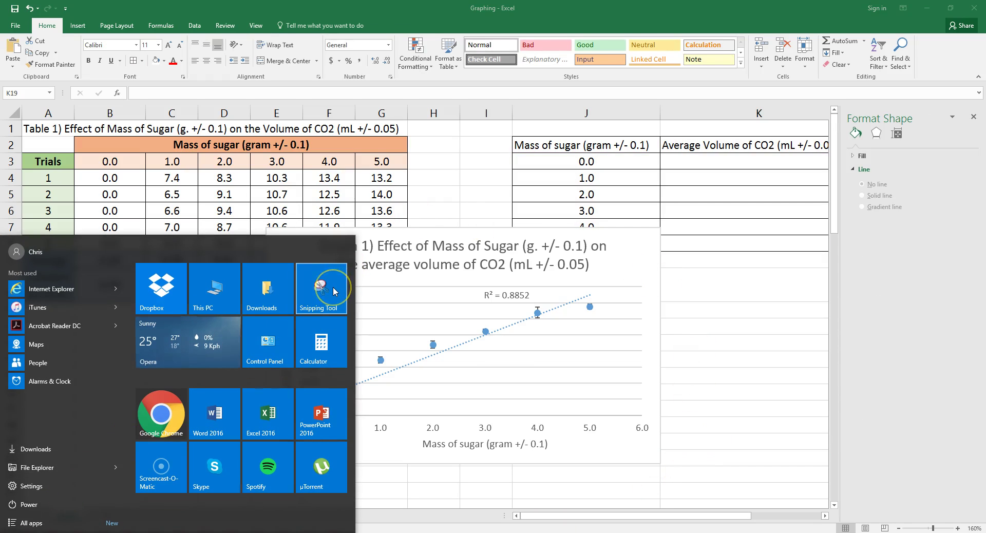
left_click(333, 286)
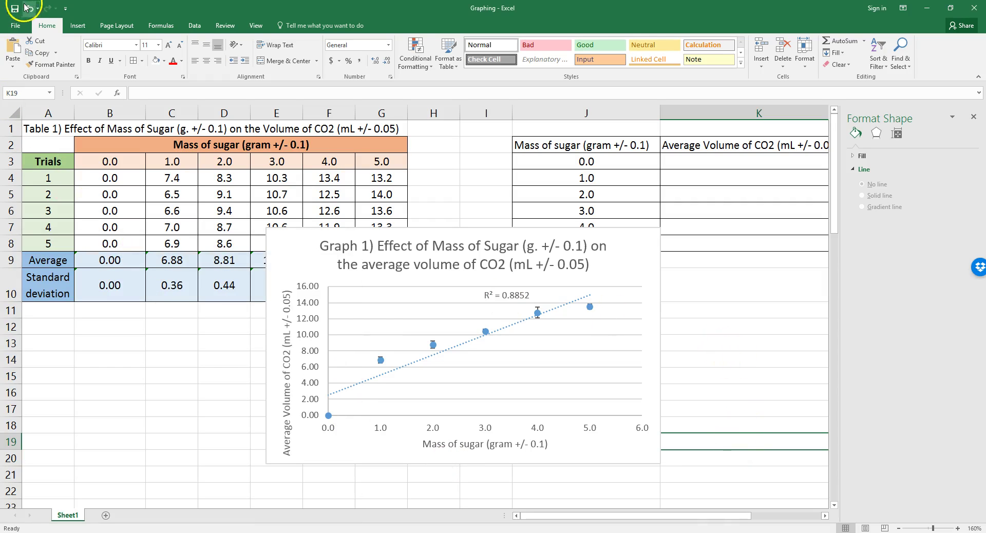
left_click(730, 443)
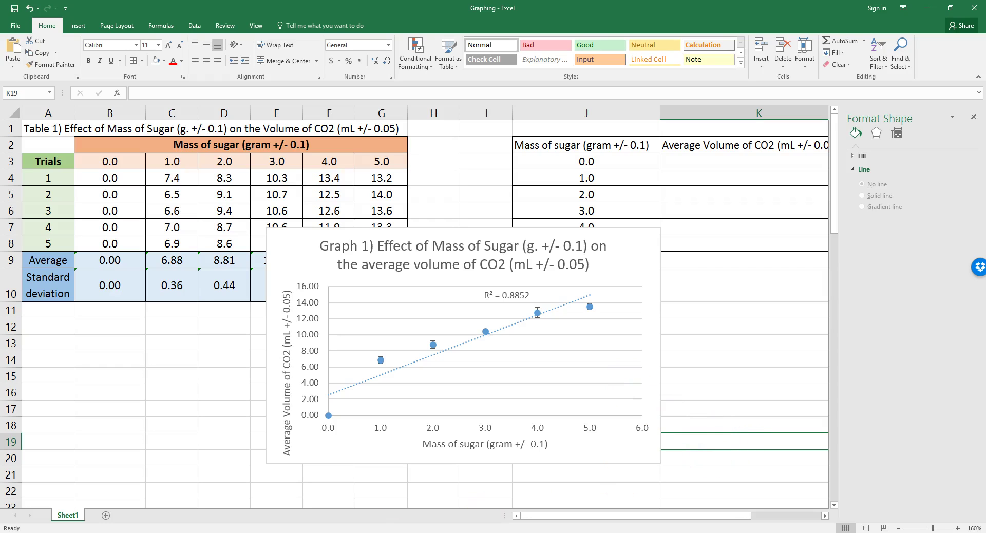